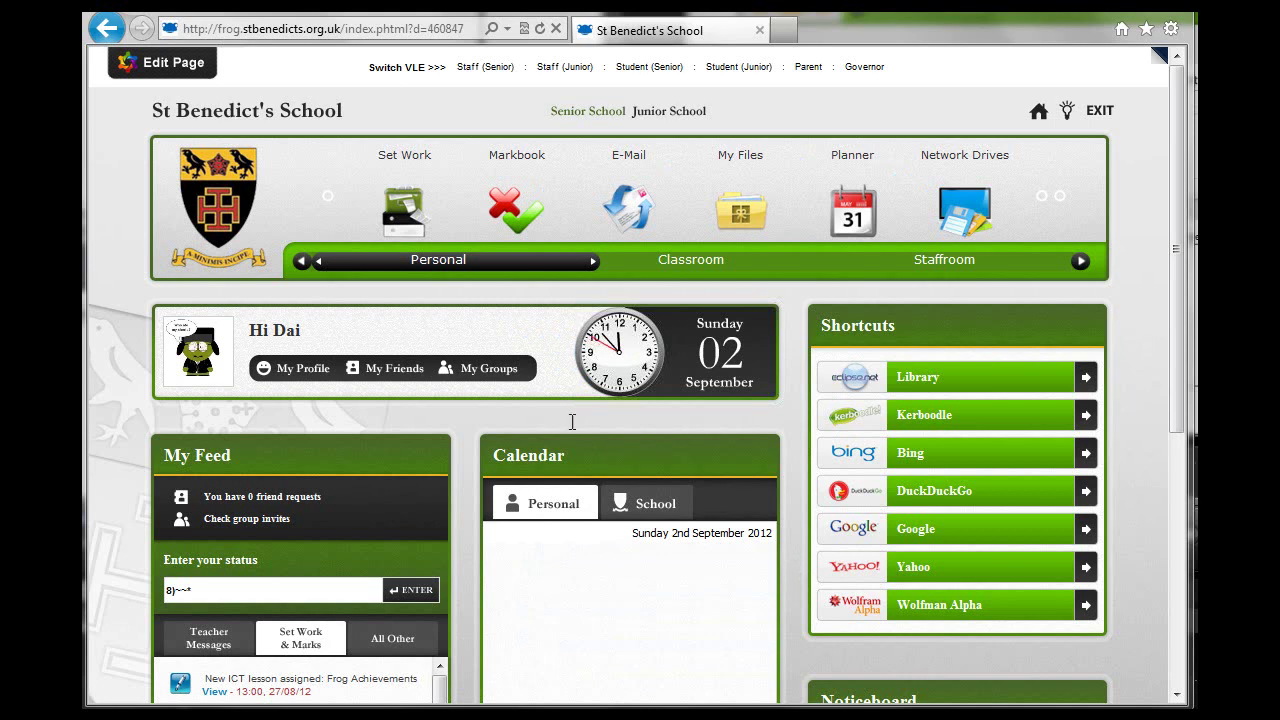
- View the Set Work assignments and open the Department Draft Files folder in the classroom's Subject Drafts
click(405, 215)
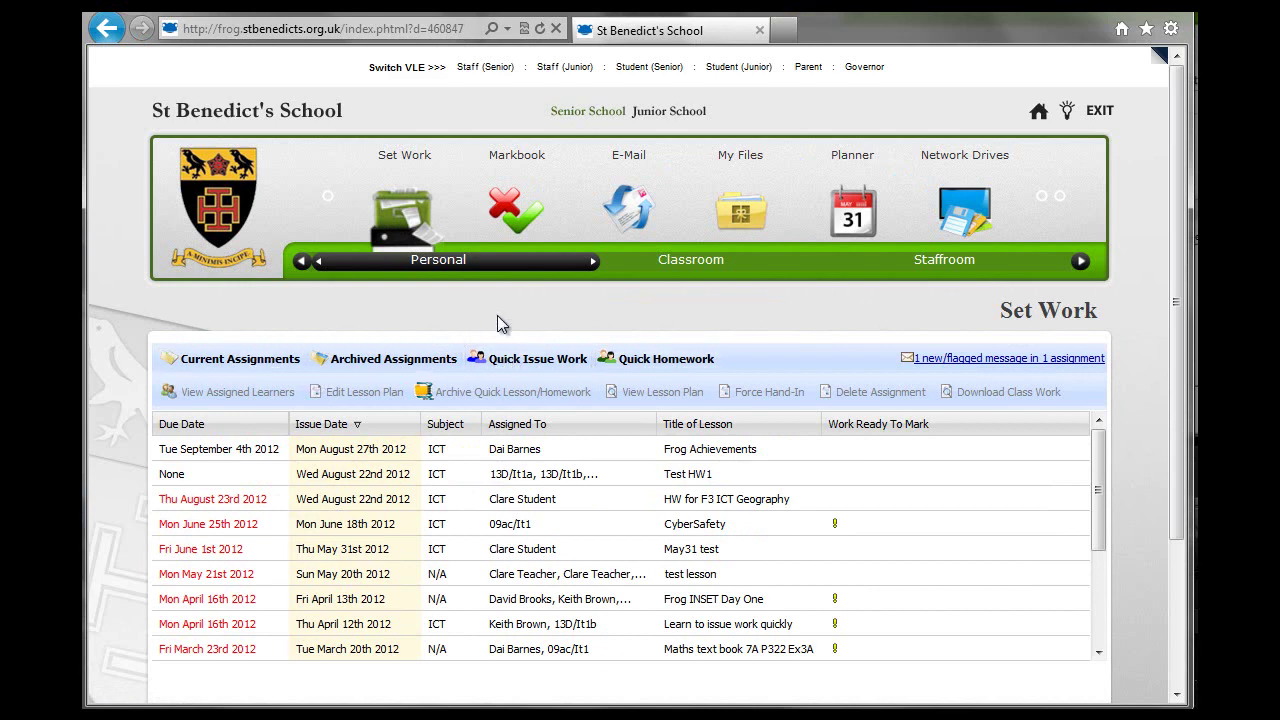
click(686, 262)
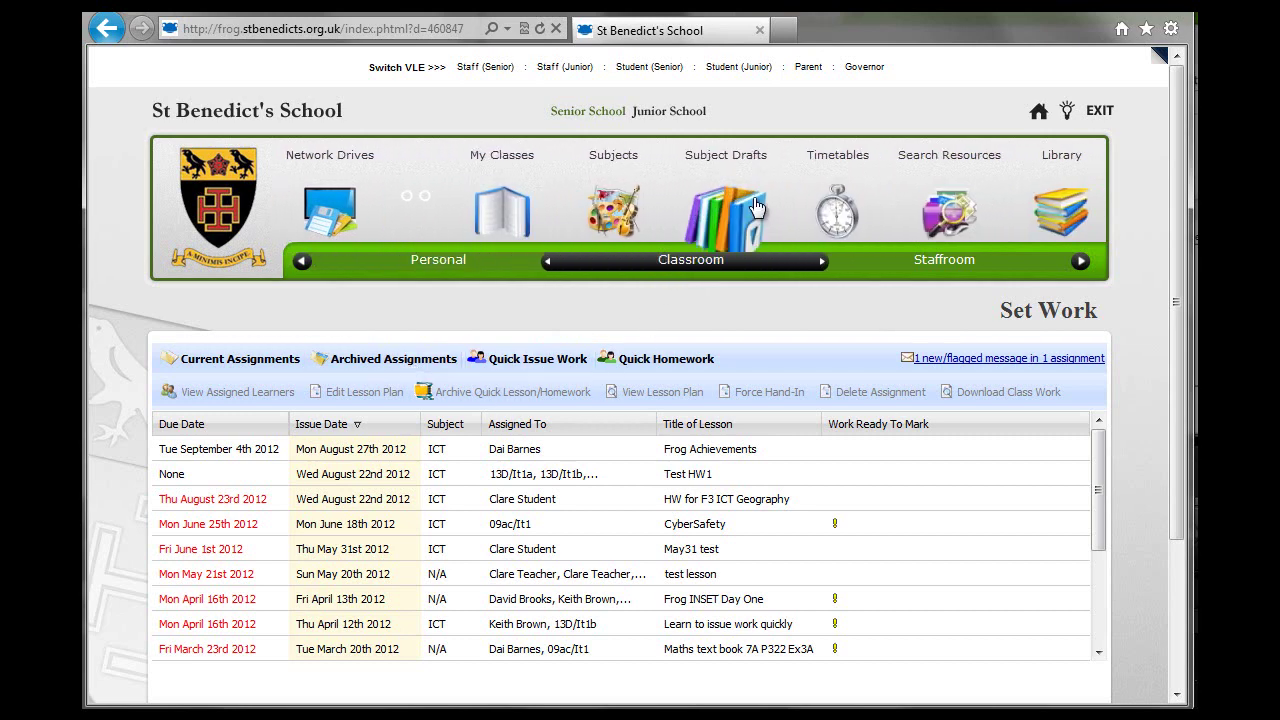
click(730, 212)
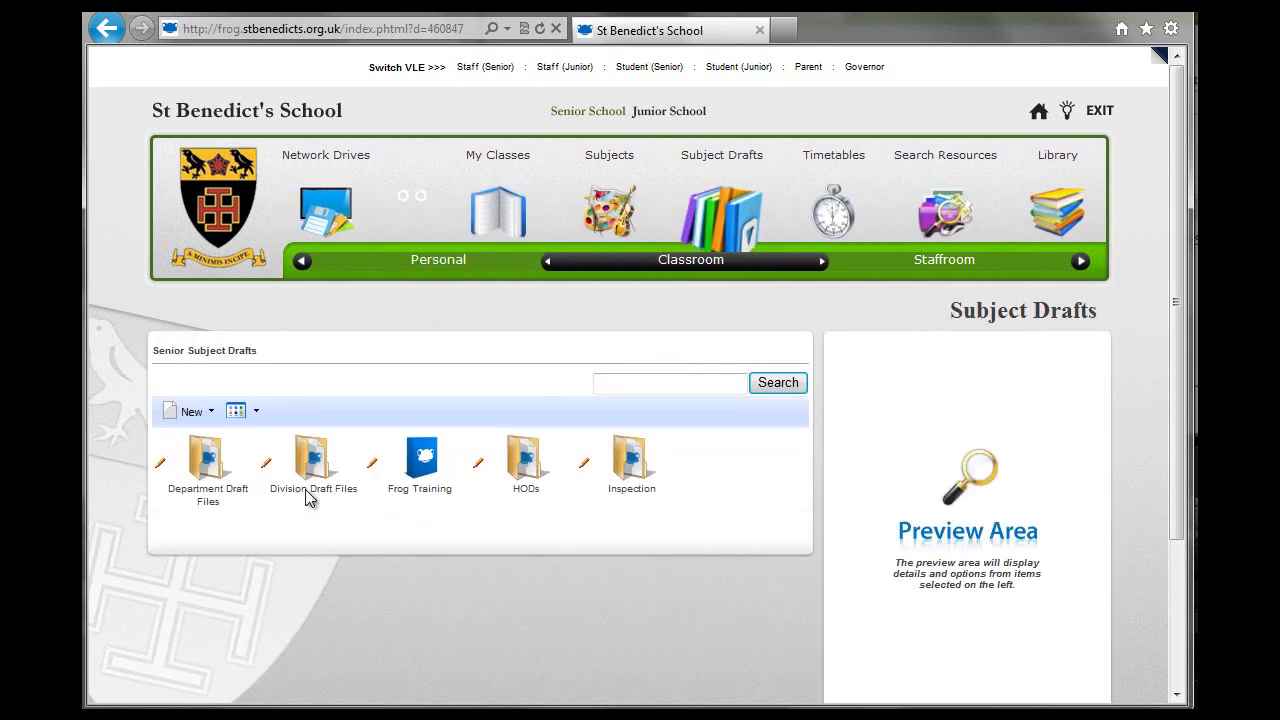
click(204, 458)
double_click(204, 458)
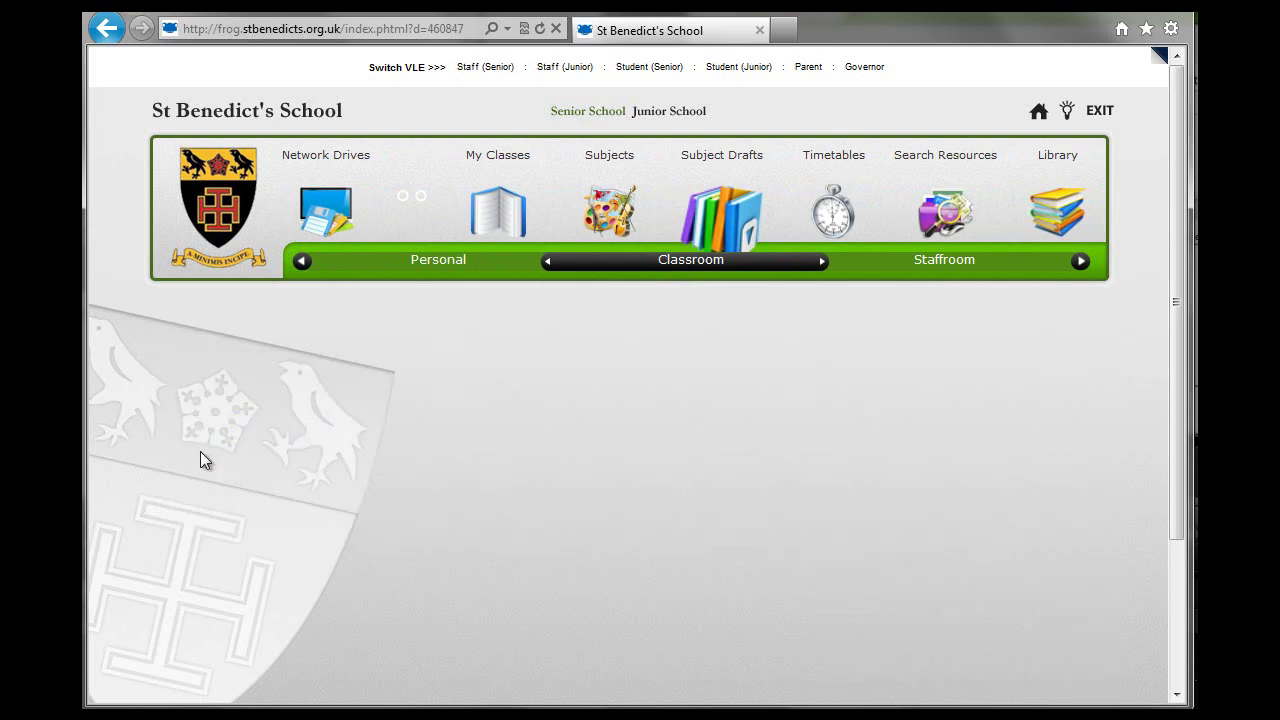
- Open the Demos folder within the DB Drafts folder of ICT Drafts
scroll(560, 622, down, 2)
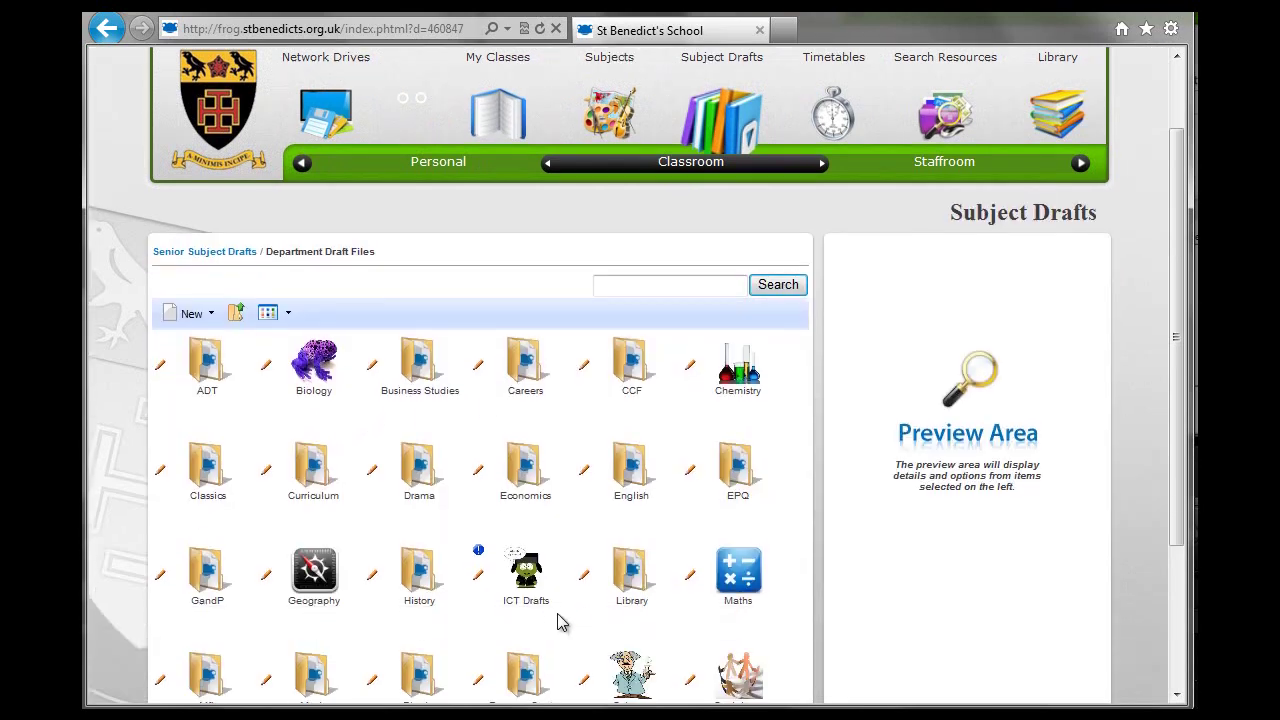
click(530, 588)
double_click(530, 588)
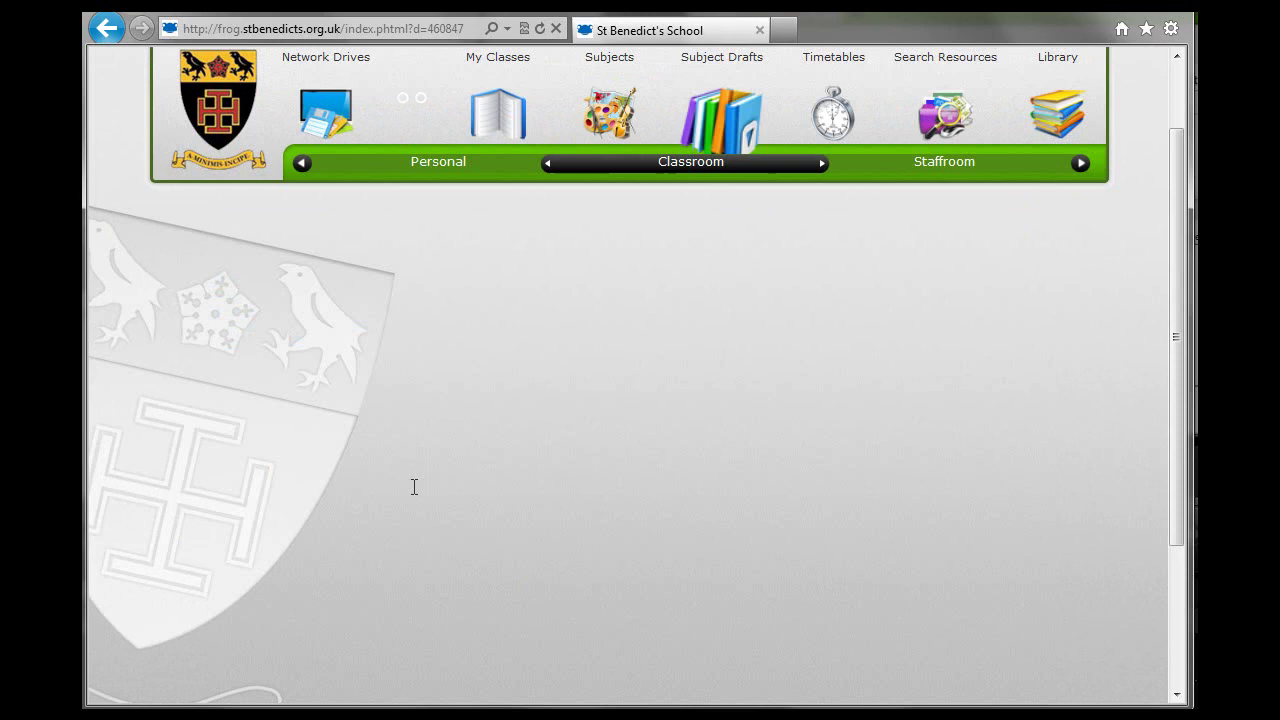
click(320, 362)
double_click(320, 362)
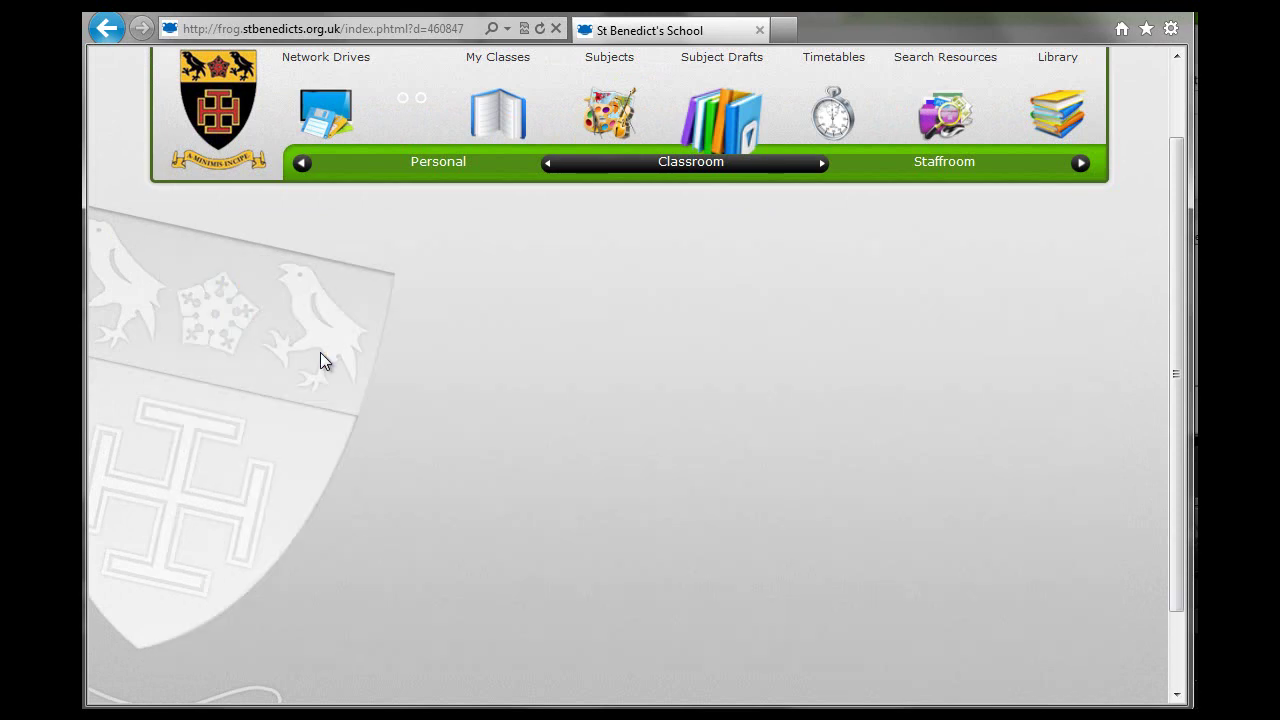
click(203, 362)
double_click(203, 362)
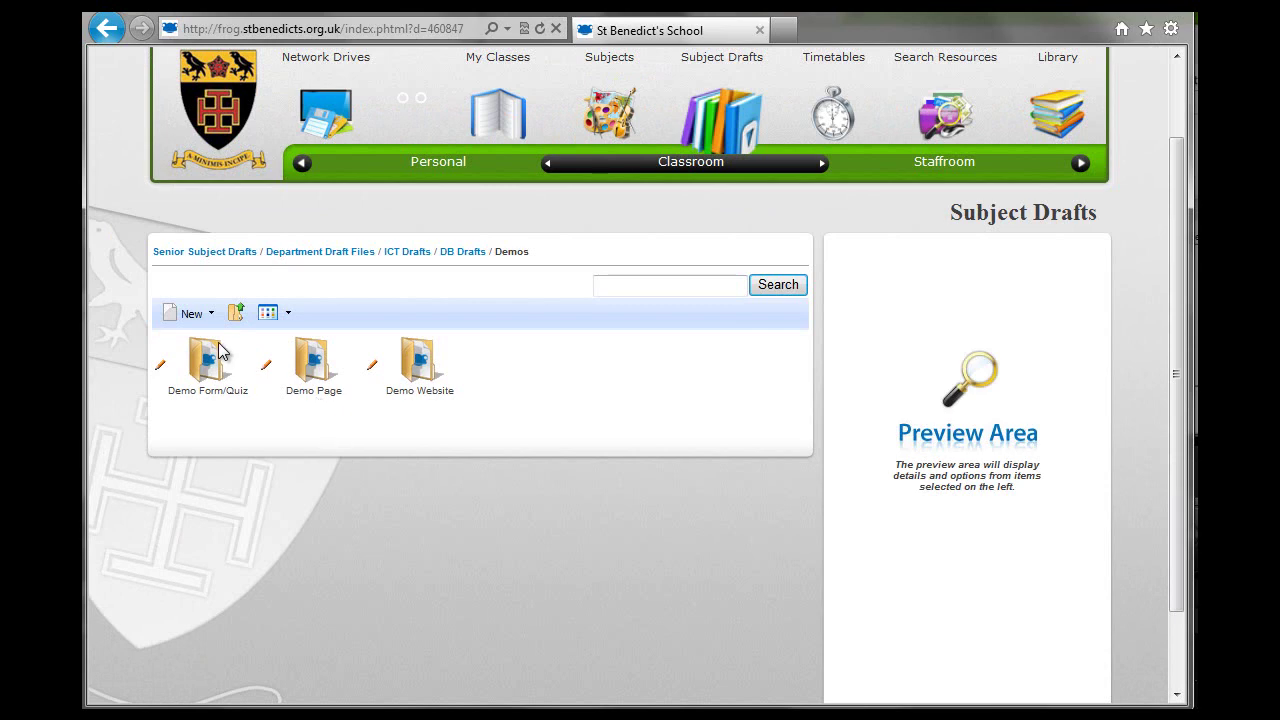
- Create a new lesson titled "Turning Computers On" with the subject ICT and Key Stage 3
click(190, 313)
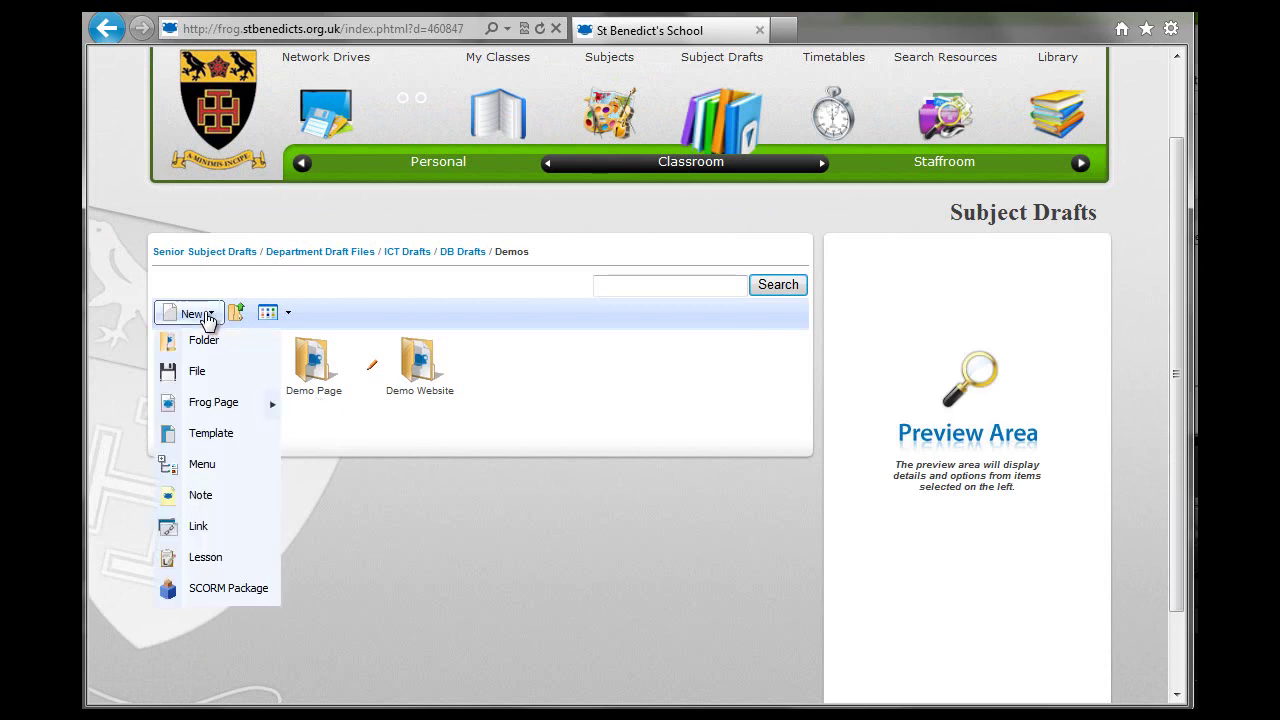
click(206, 558)
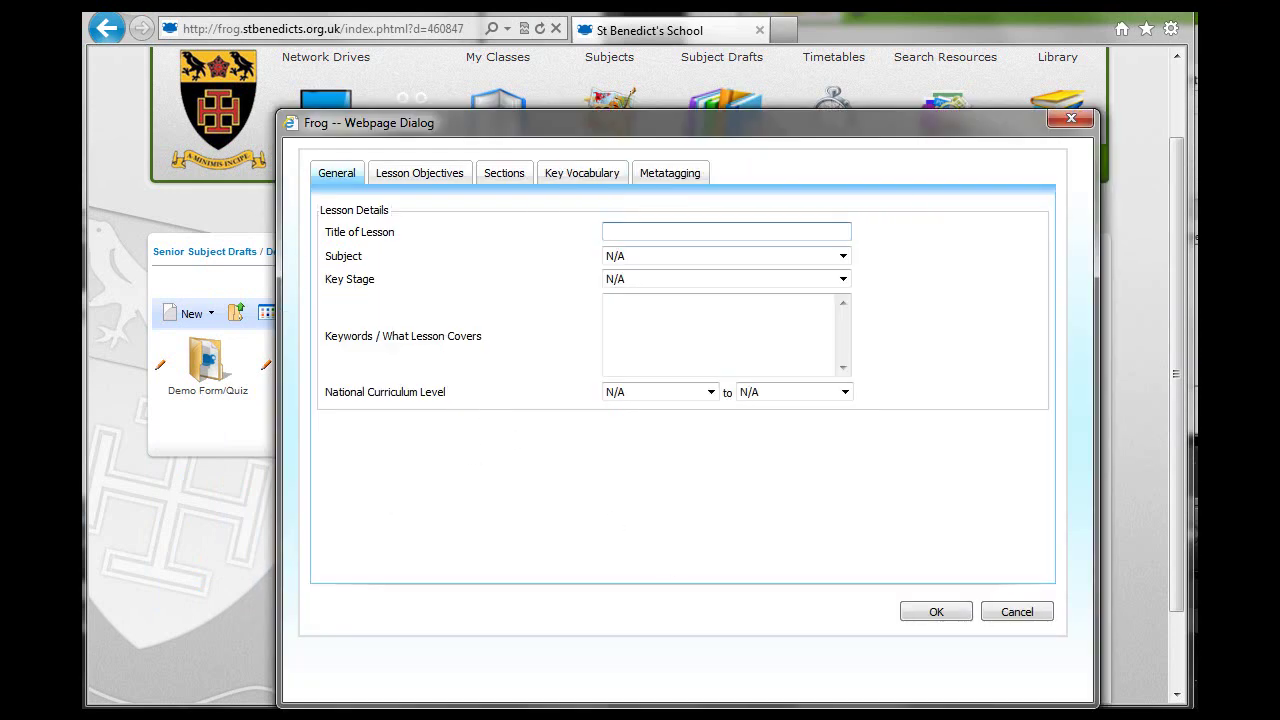
text(Turning Computers On)
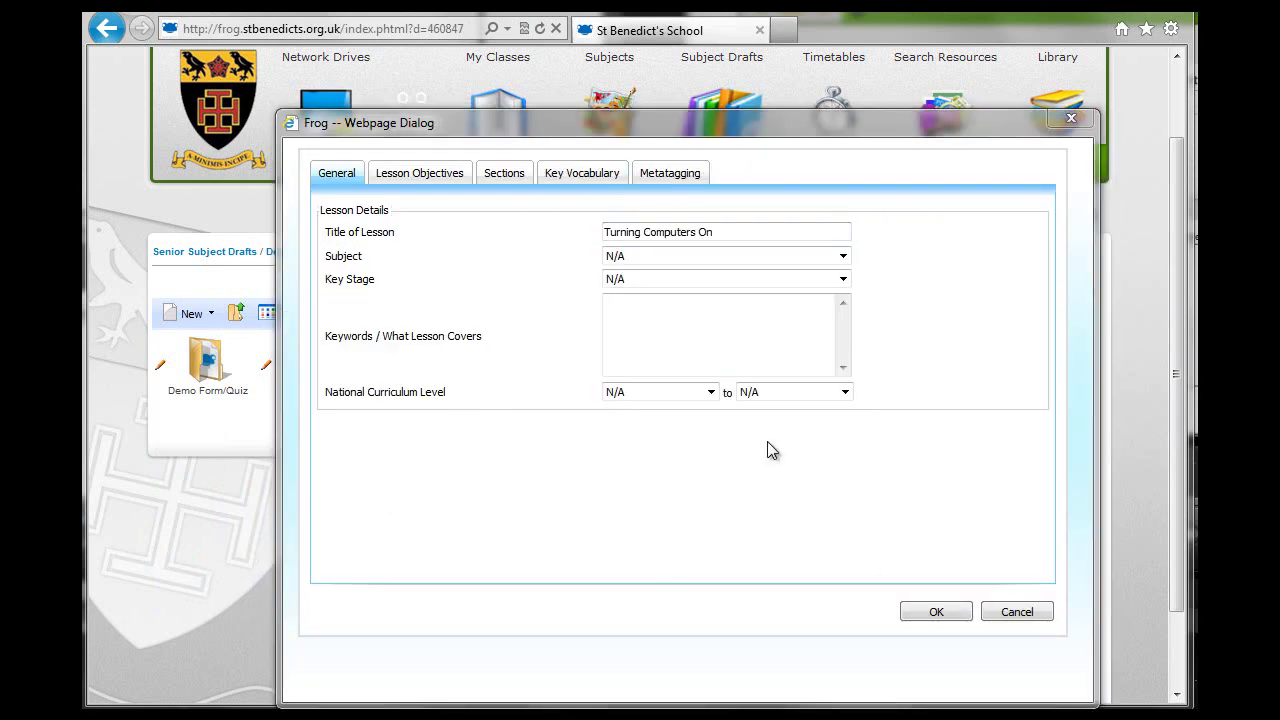
click(632, 258)
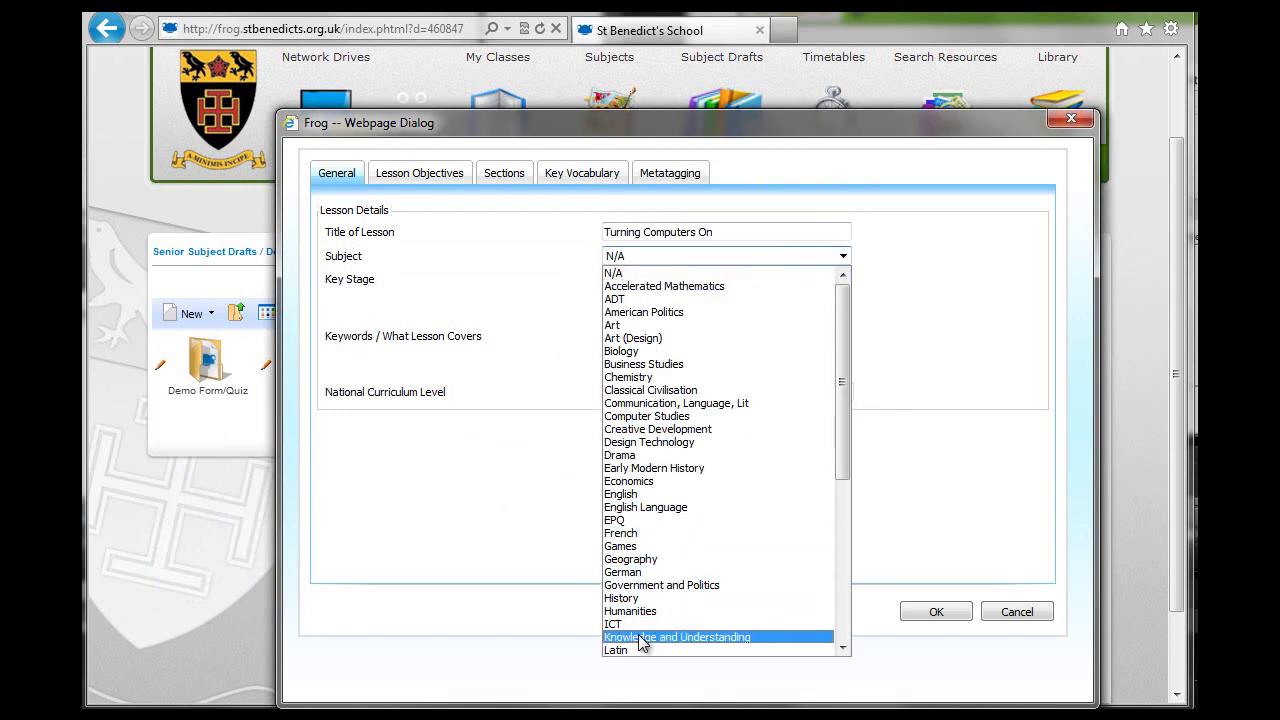
click(634, 623)
click(652, 279)
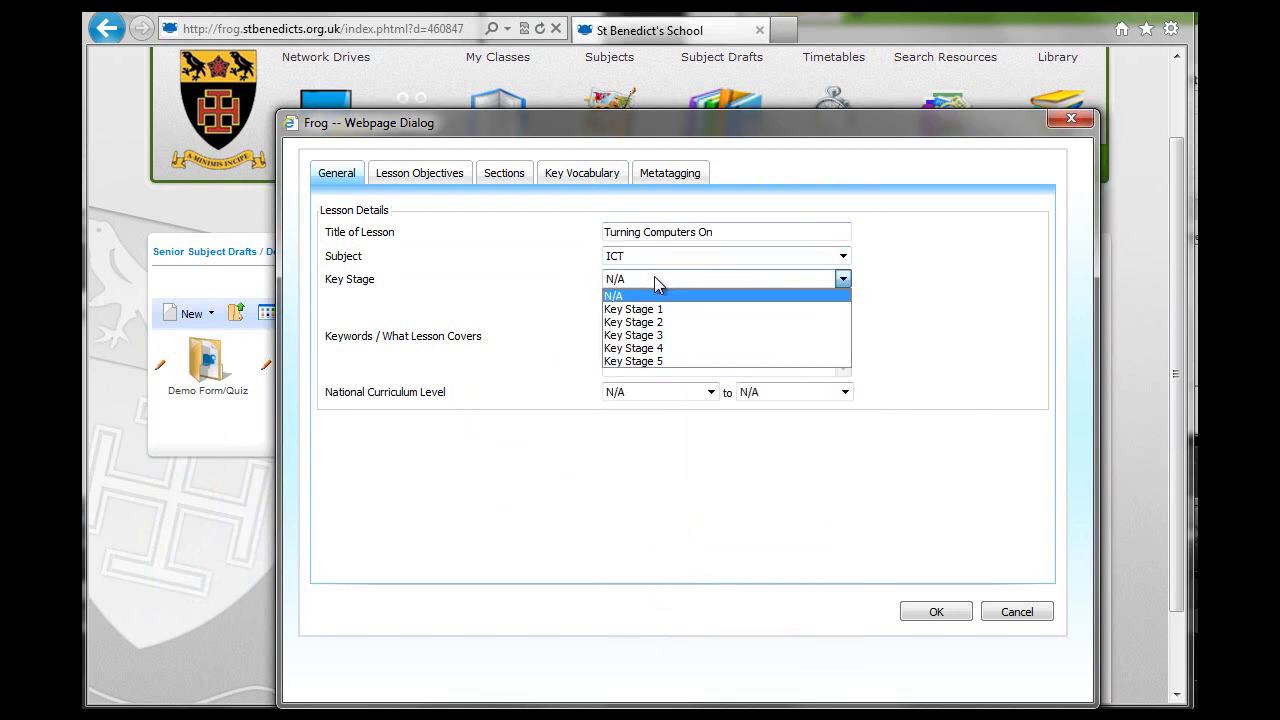
click(657, 336)
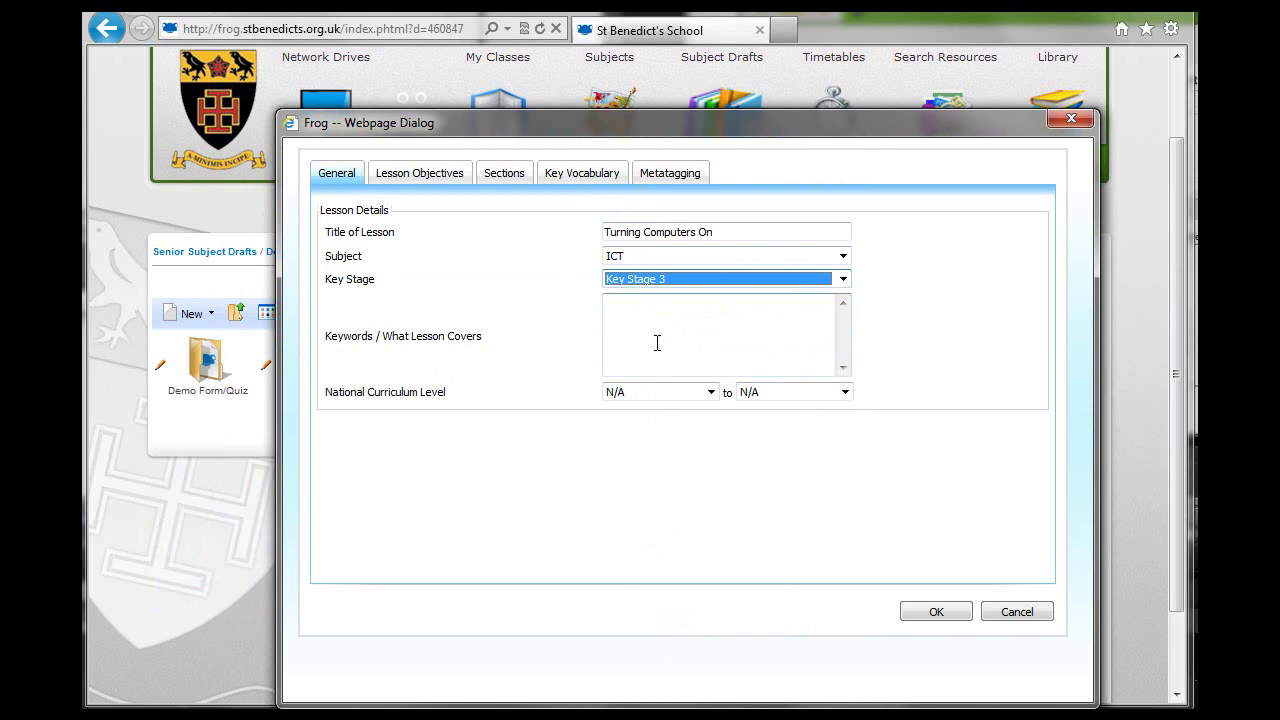
- Enter "Finding the power button for the computer" as what the lesson covers, and keep both National Curriculum levels at N/A
click(657, 329)
text(Finding the power button for the computer)
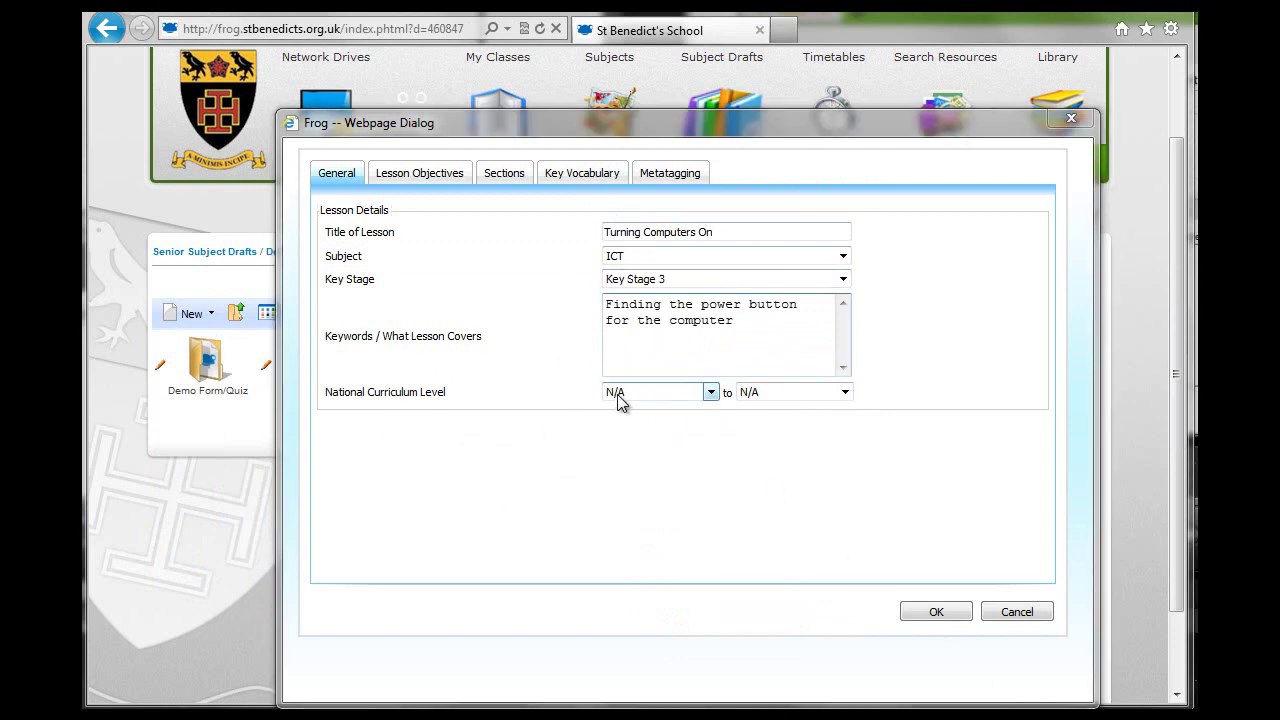
click(708, 393)
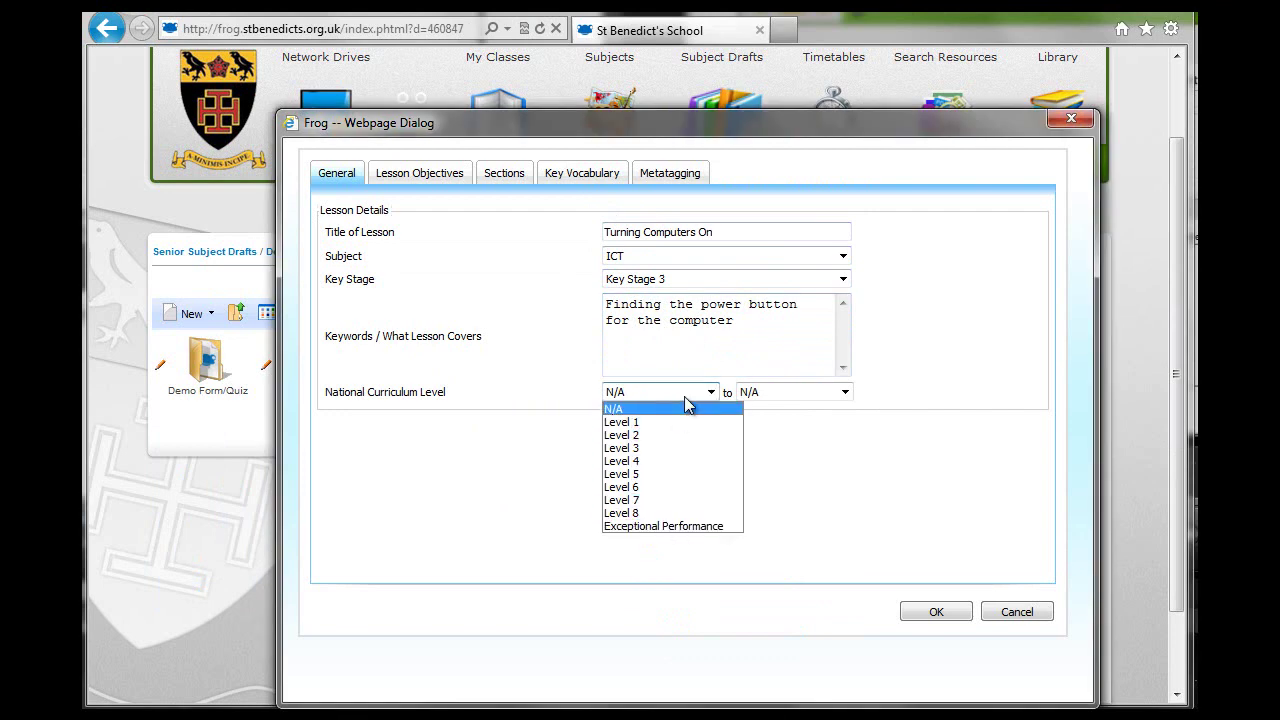
click(688, 408)
click(786, 394)
click(787, 394)
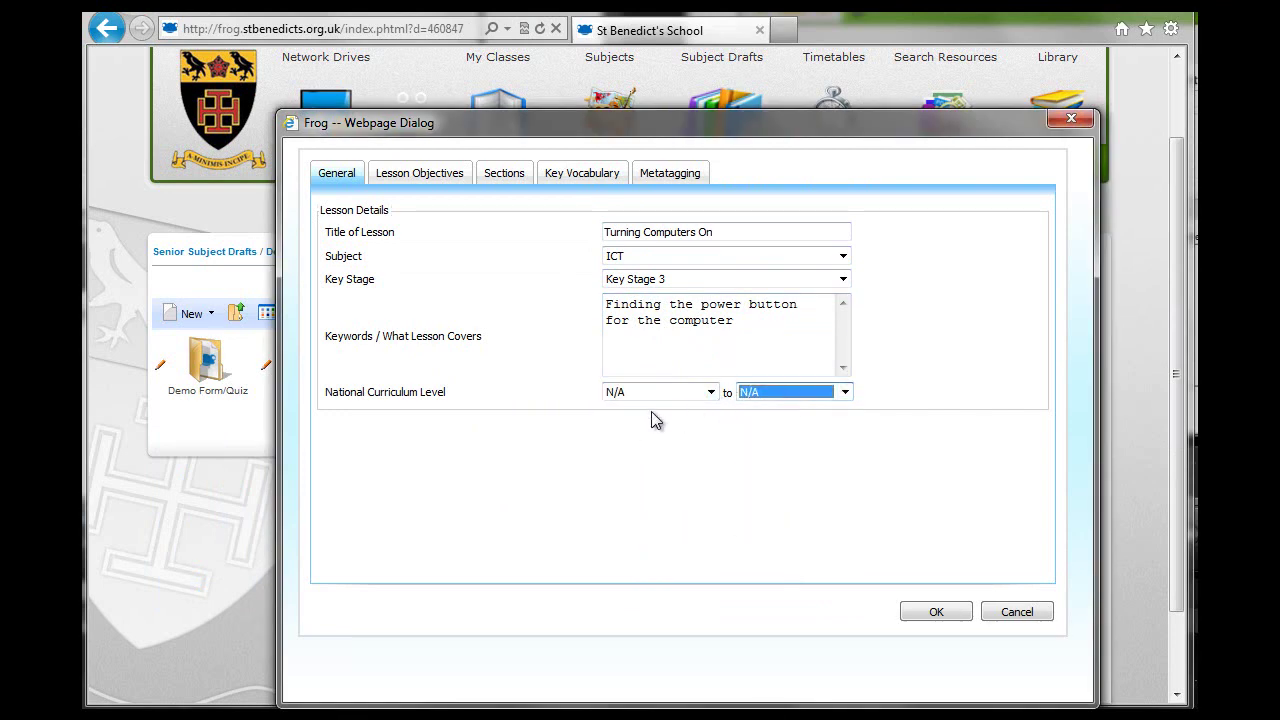
- Enter "LO1" as the first lesson objective
click(427, 180)
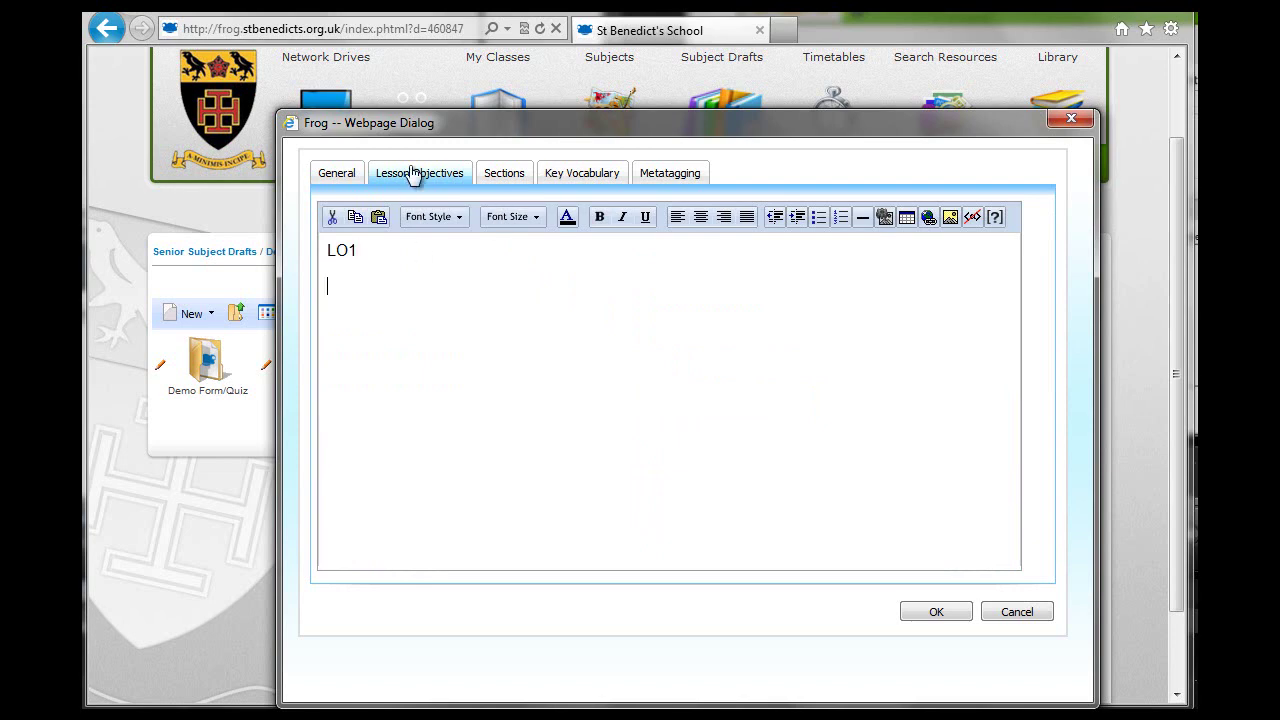
- Rename the lesson's Main section as "Activity 1"
click(502, 176)
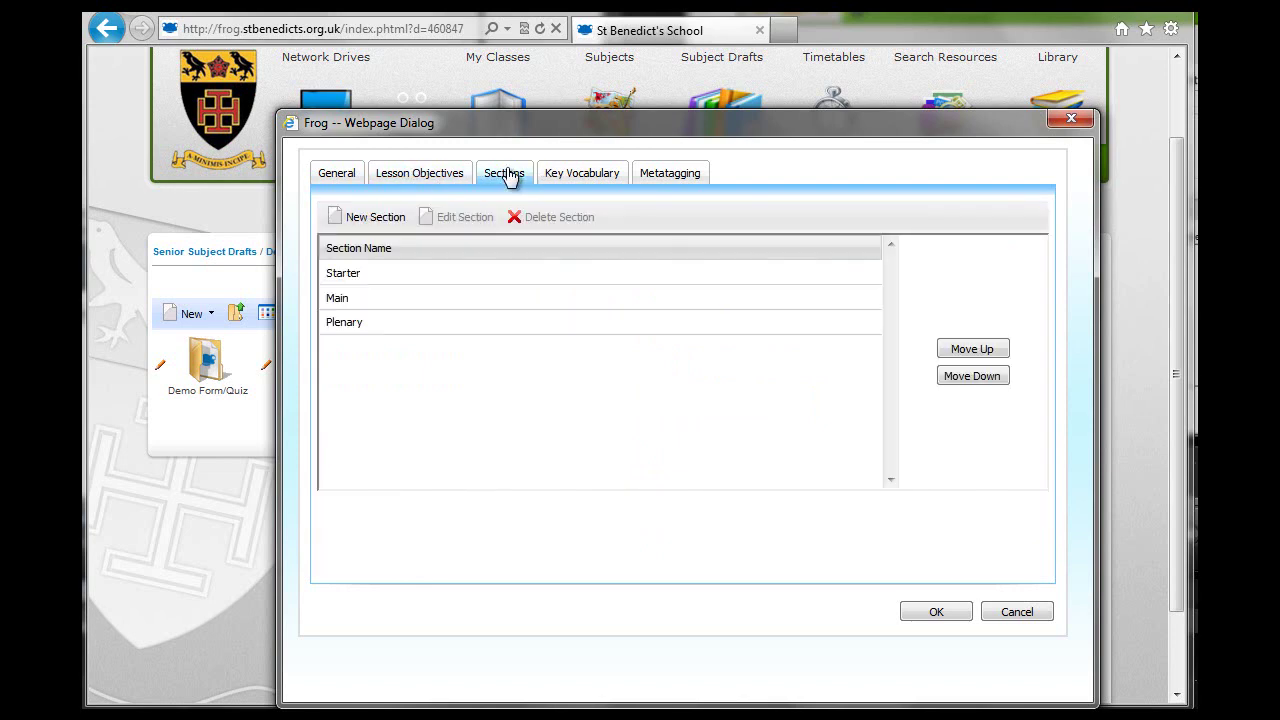
click(368, 280)
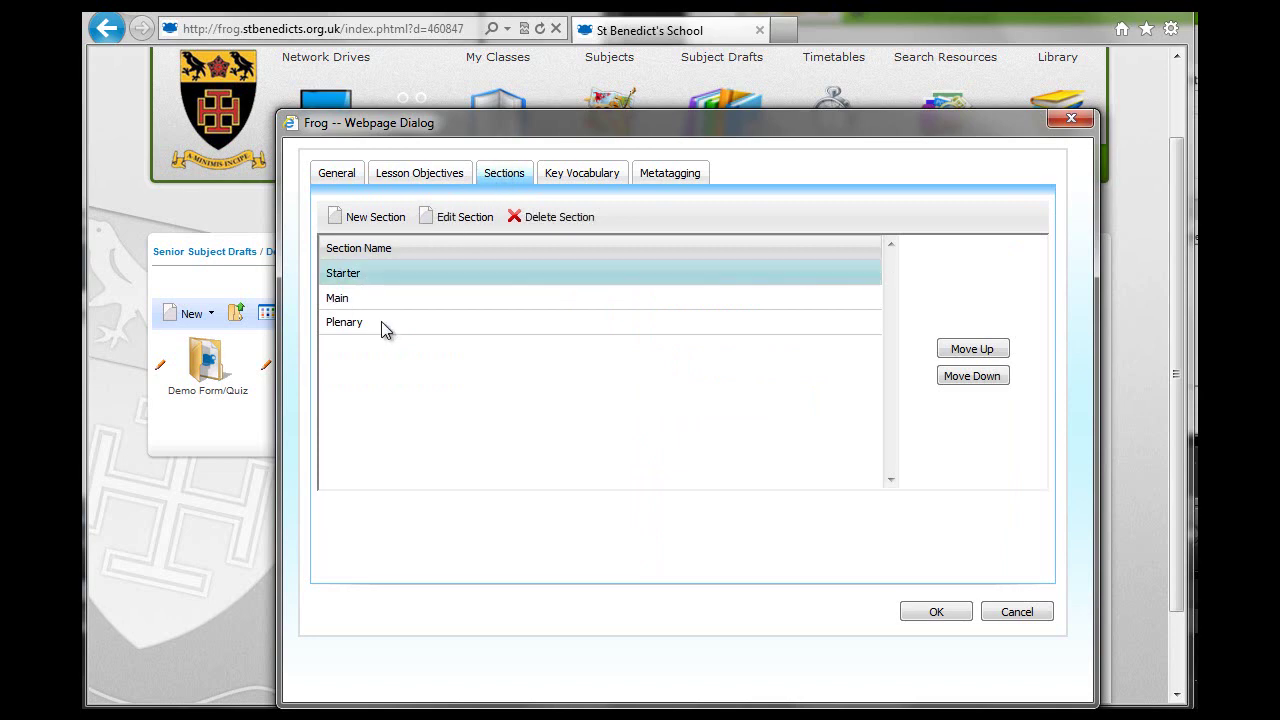
click(385, 322)
click(352, 298)
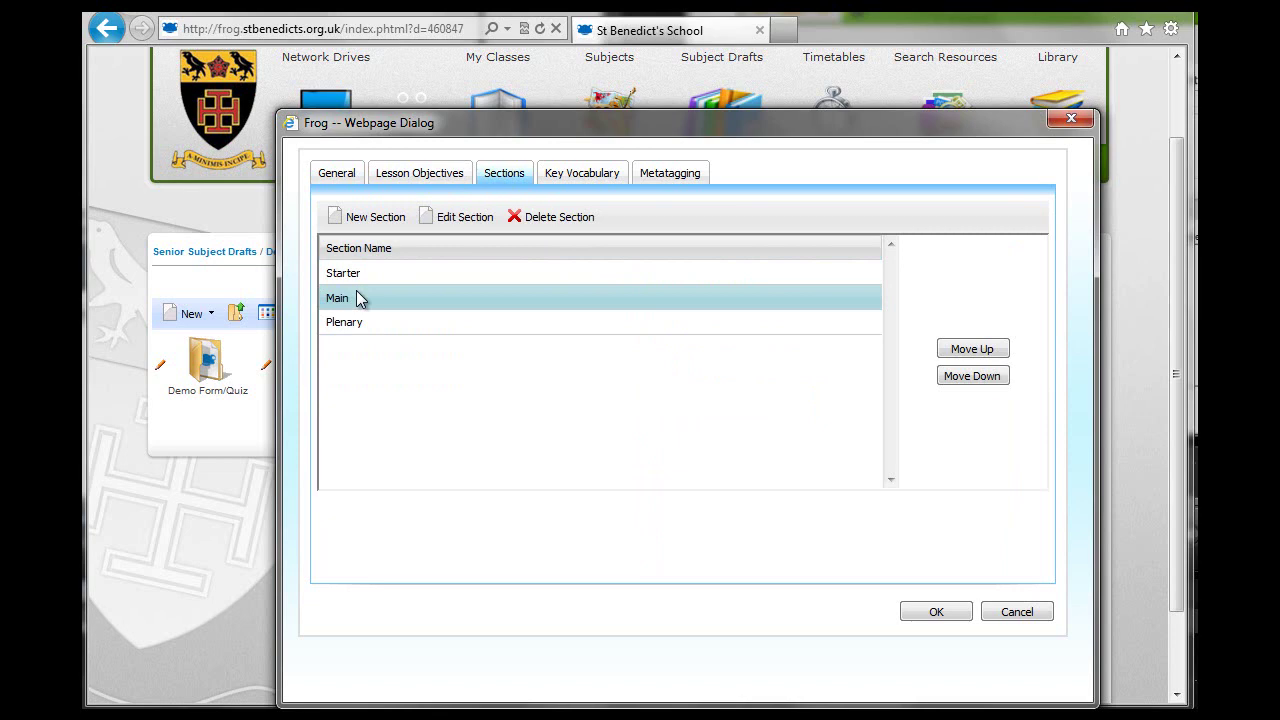
click(470, 221)
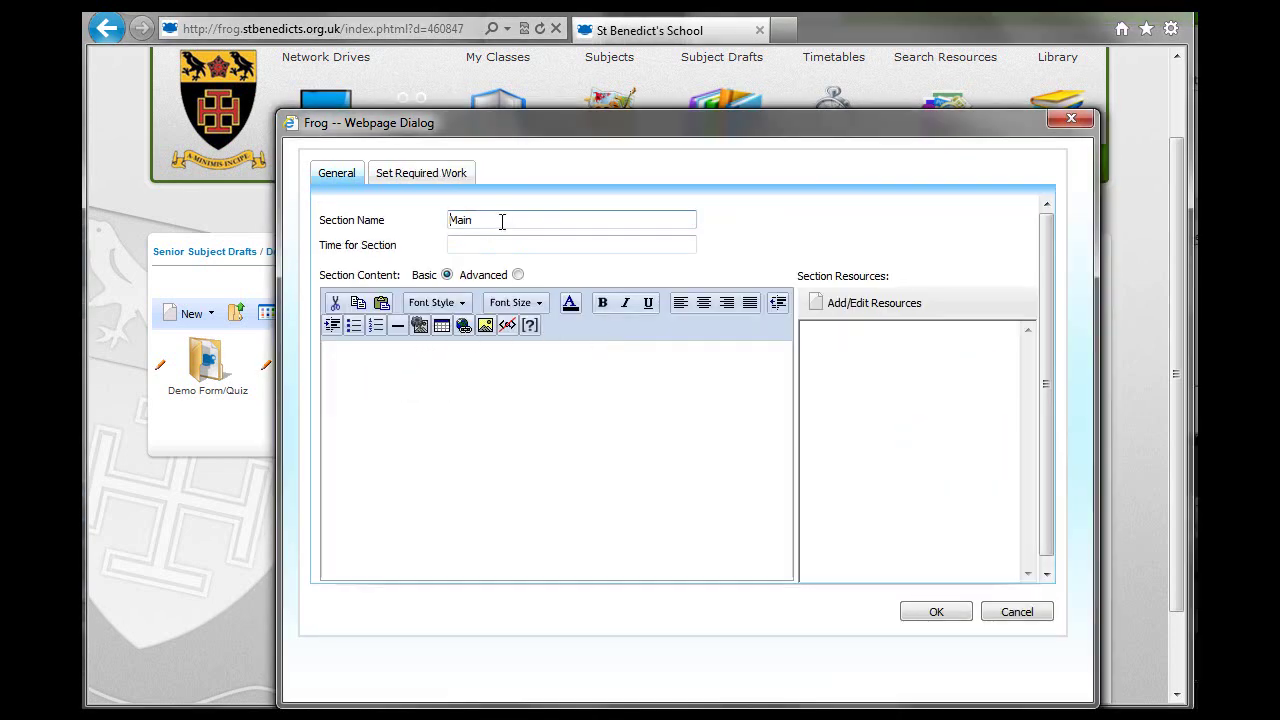
drag(500, 220, 425, 230)
text(Activity 1)
- Examine the options for a new item of required work in the section and cancel without adding one
click(402, 175)
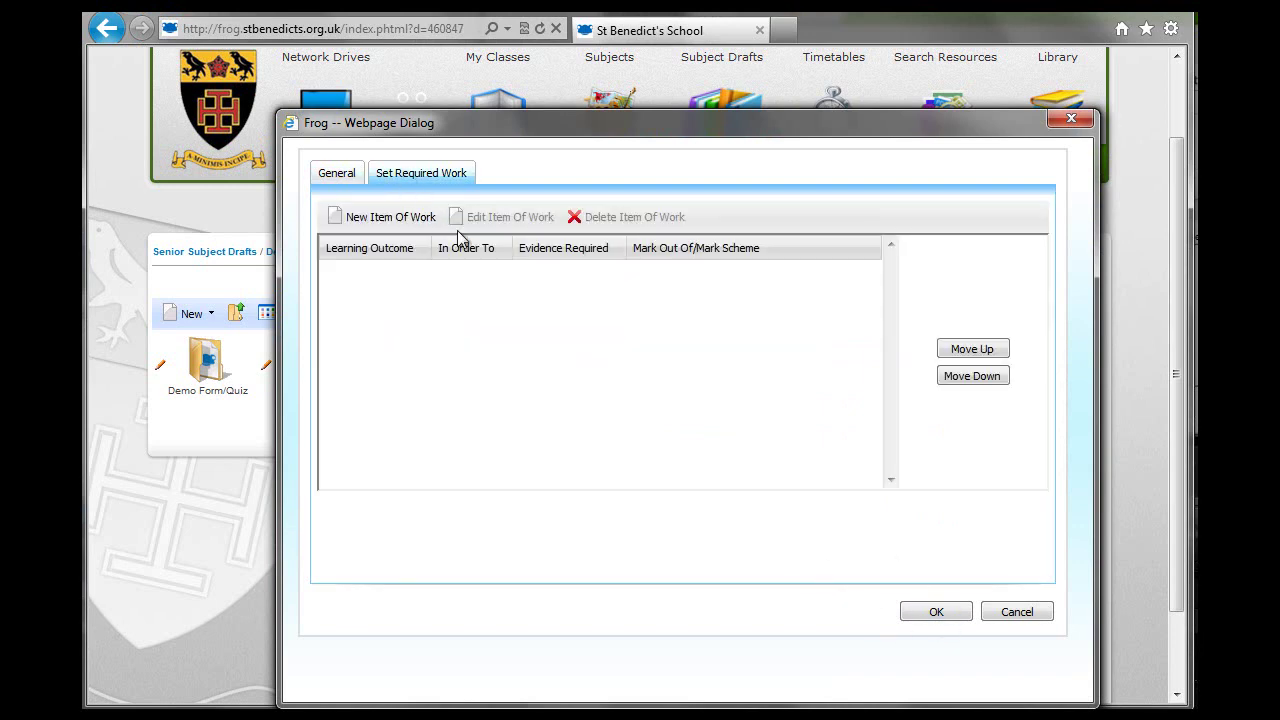
click(375, 216)
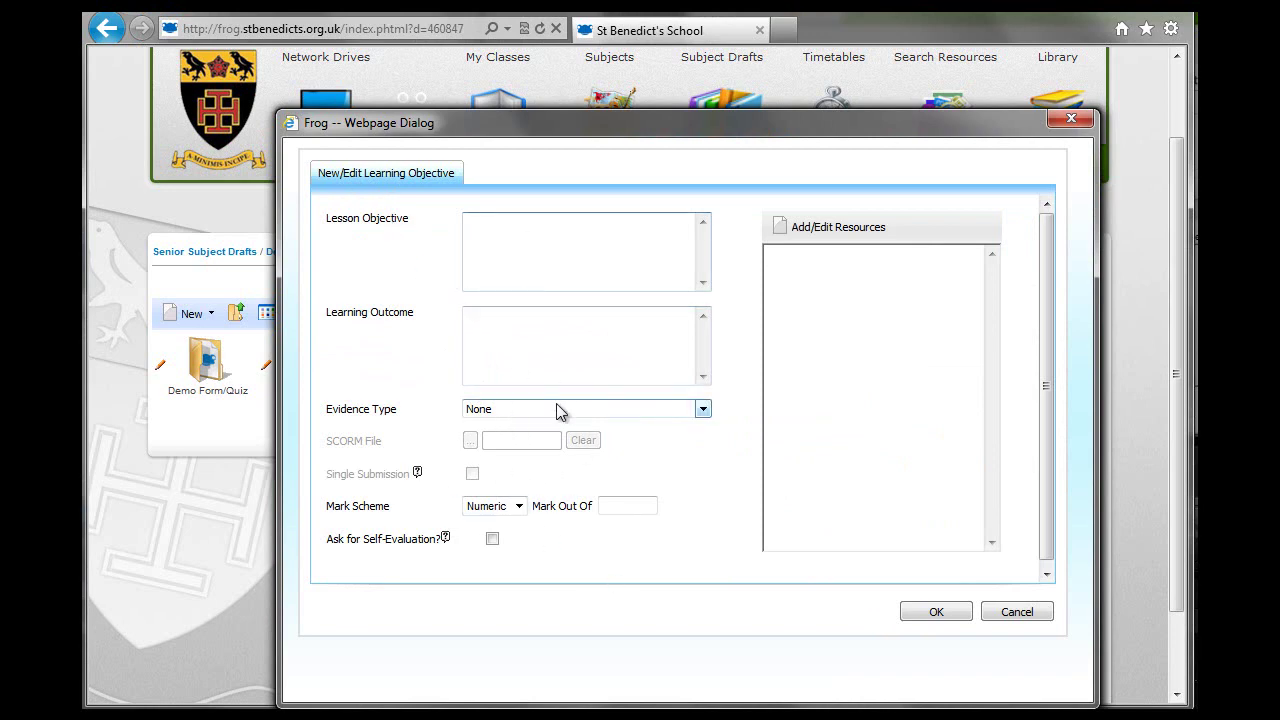
click(1038, 617)
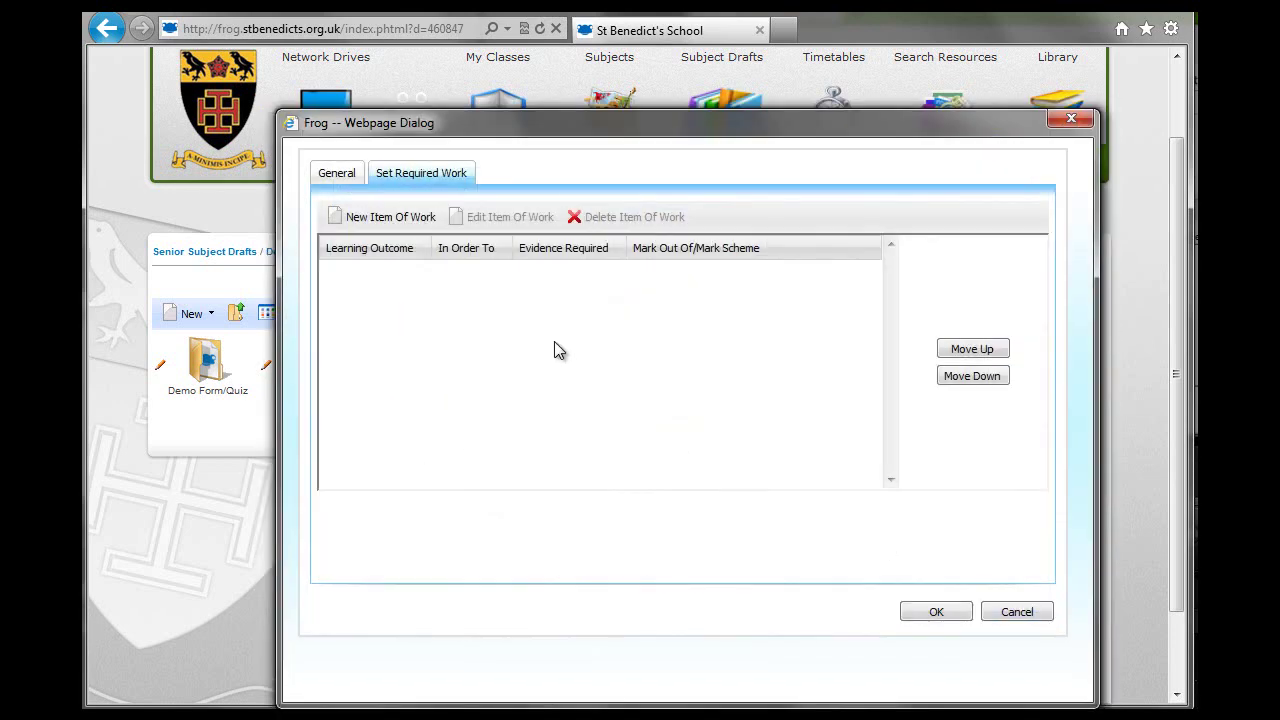
- Set the time for the Activity 1 section to 15 and save the section
click(345, 178)
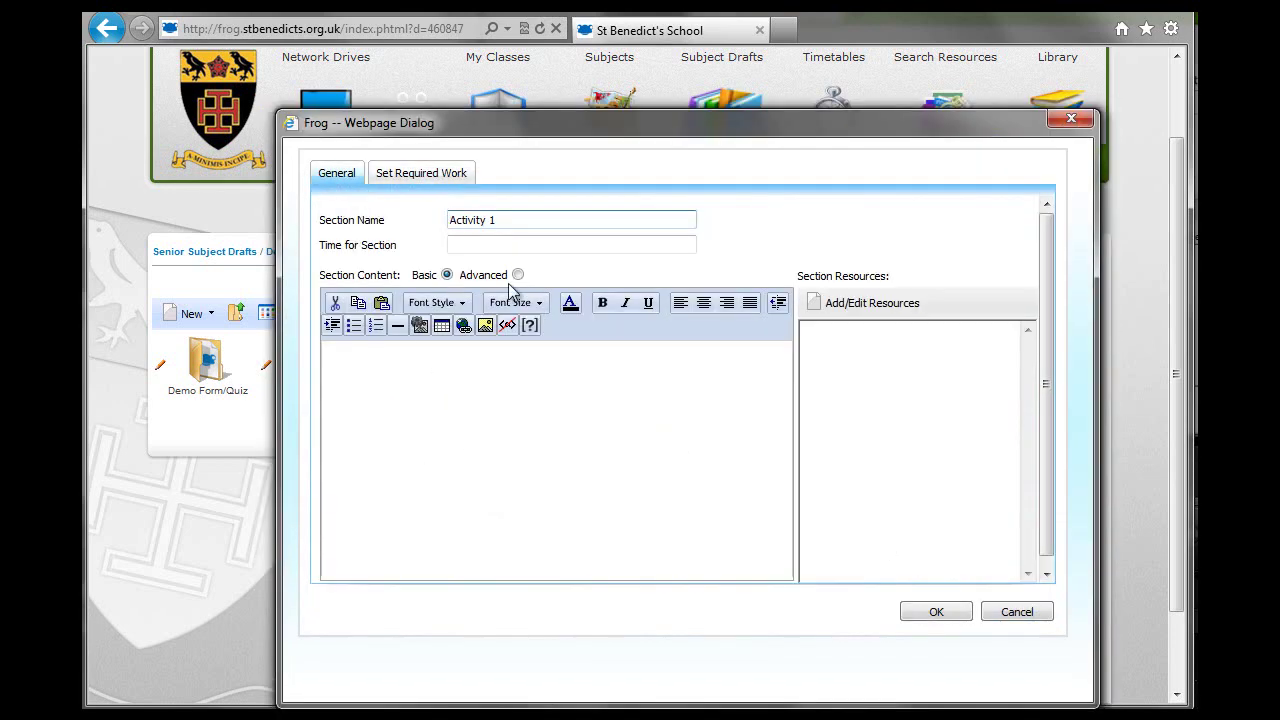
click(461, 247)
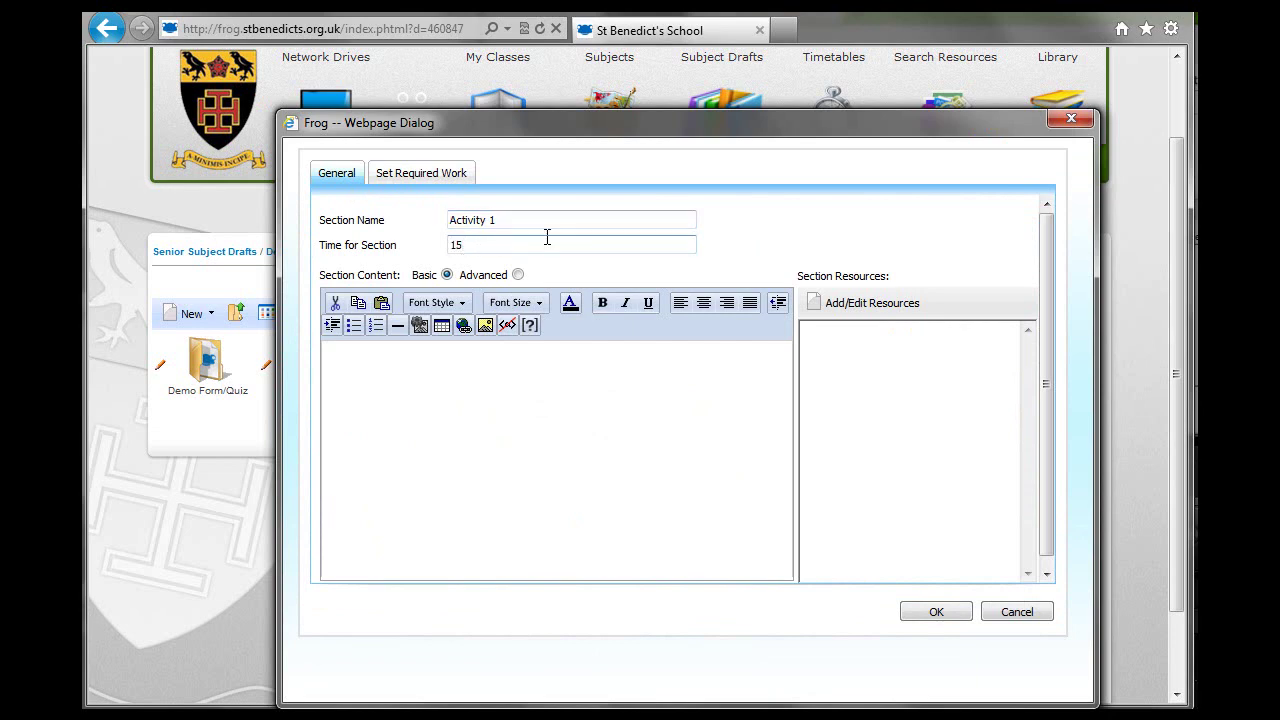
click(945, 611)
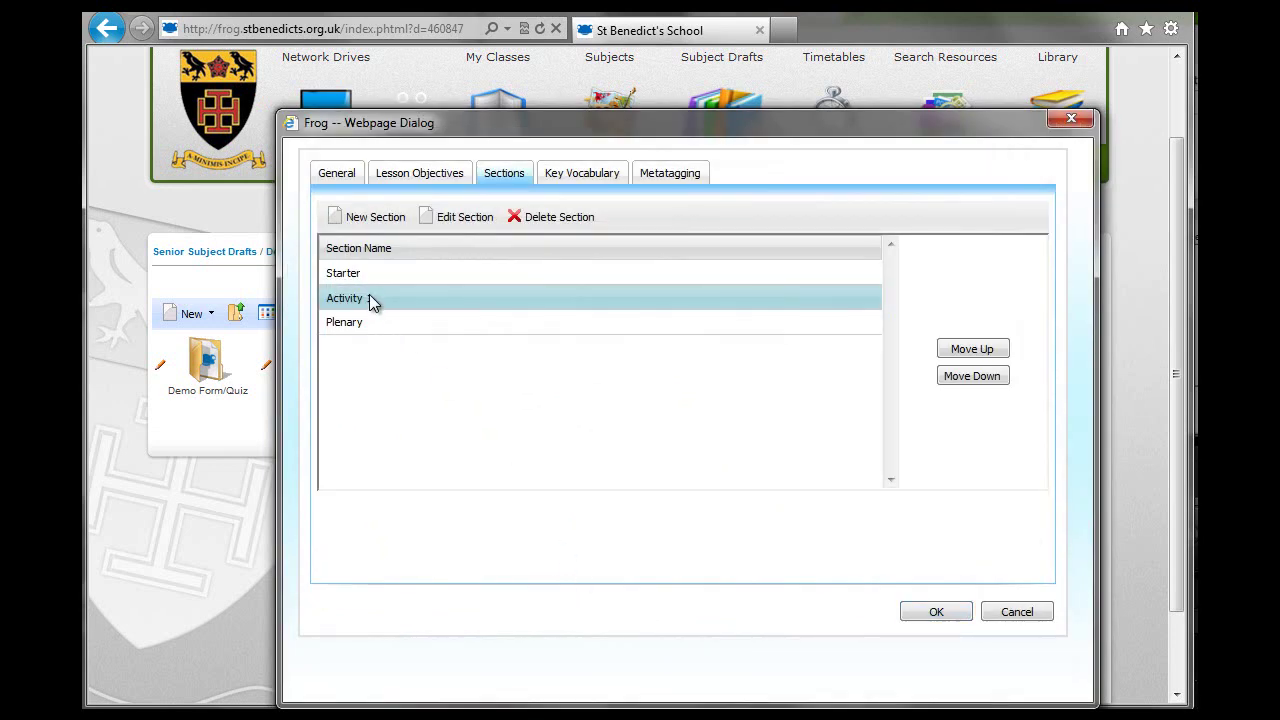
- Add a lesson section named "Activity 2" with a time of 25, viewing the available section resources before saving it
click(356, 219)
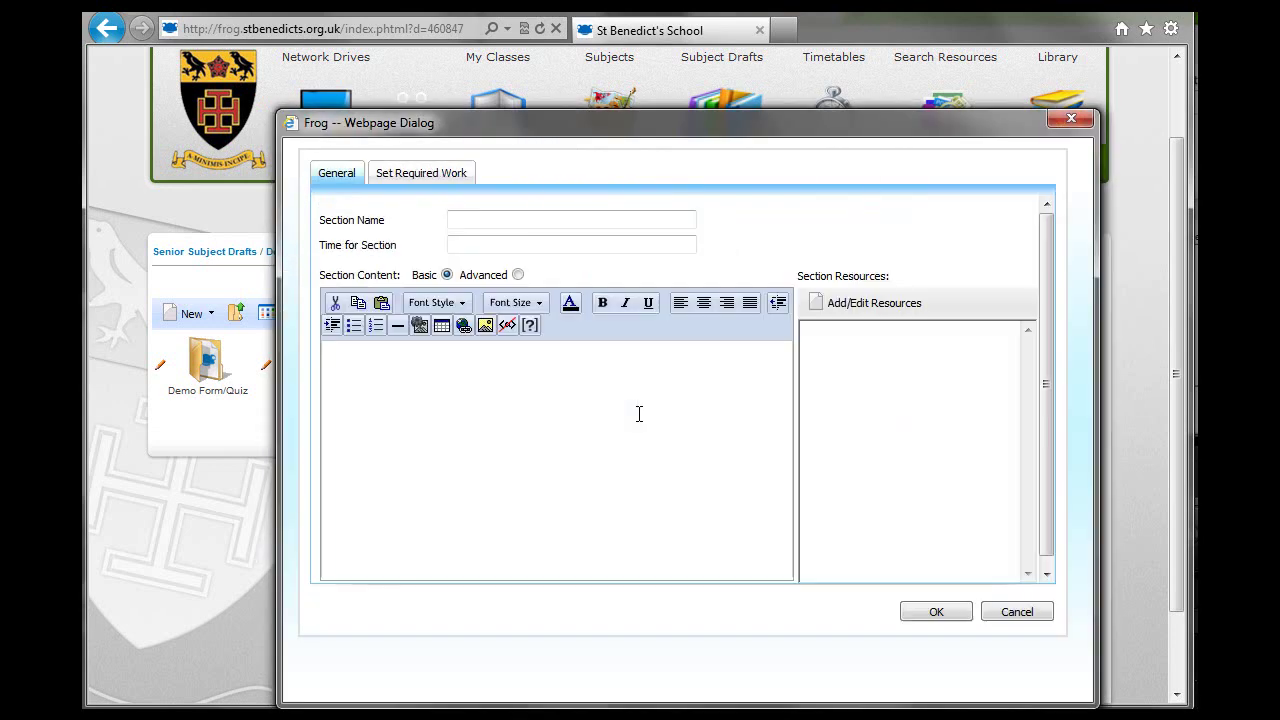
text(Activity 2)
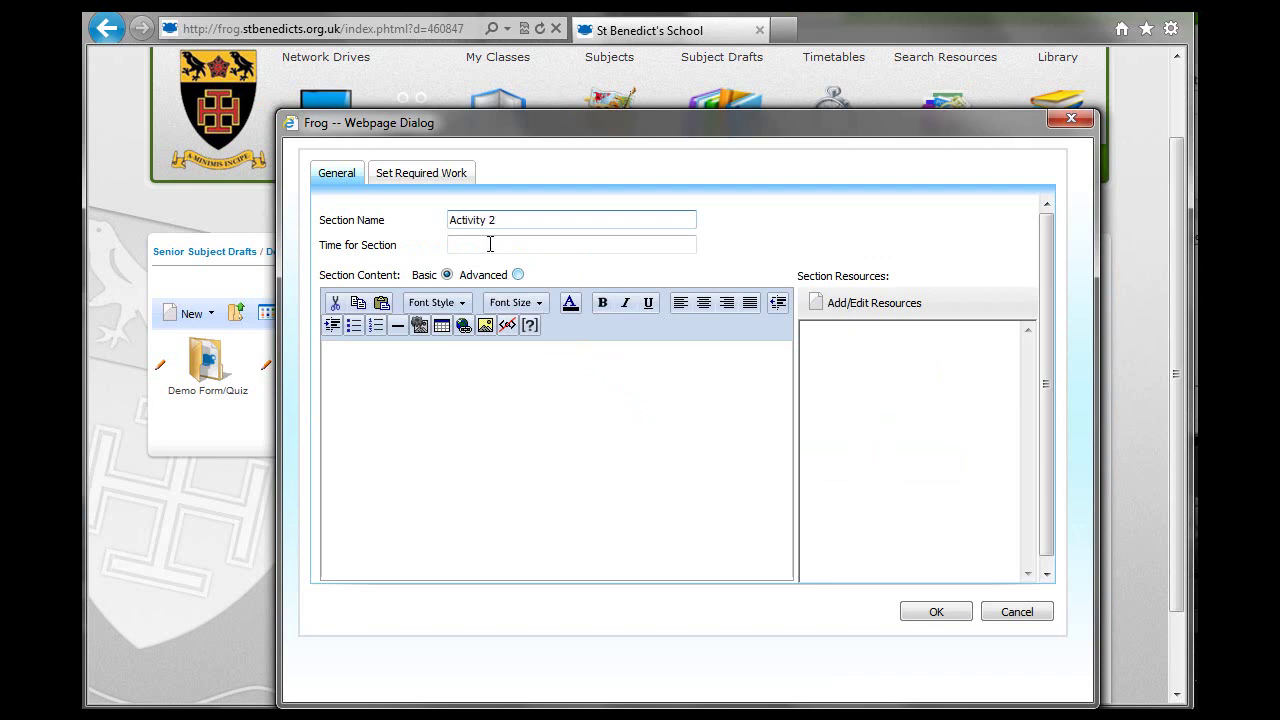
click(490, 244)
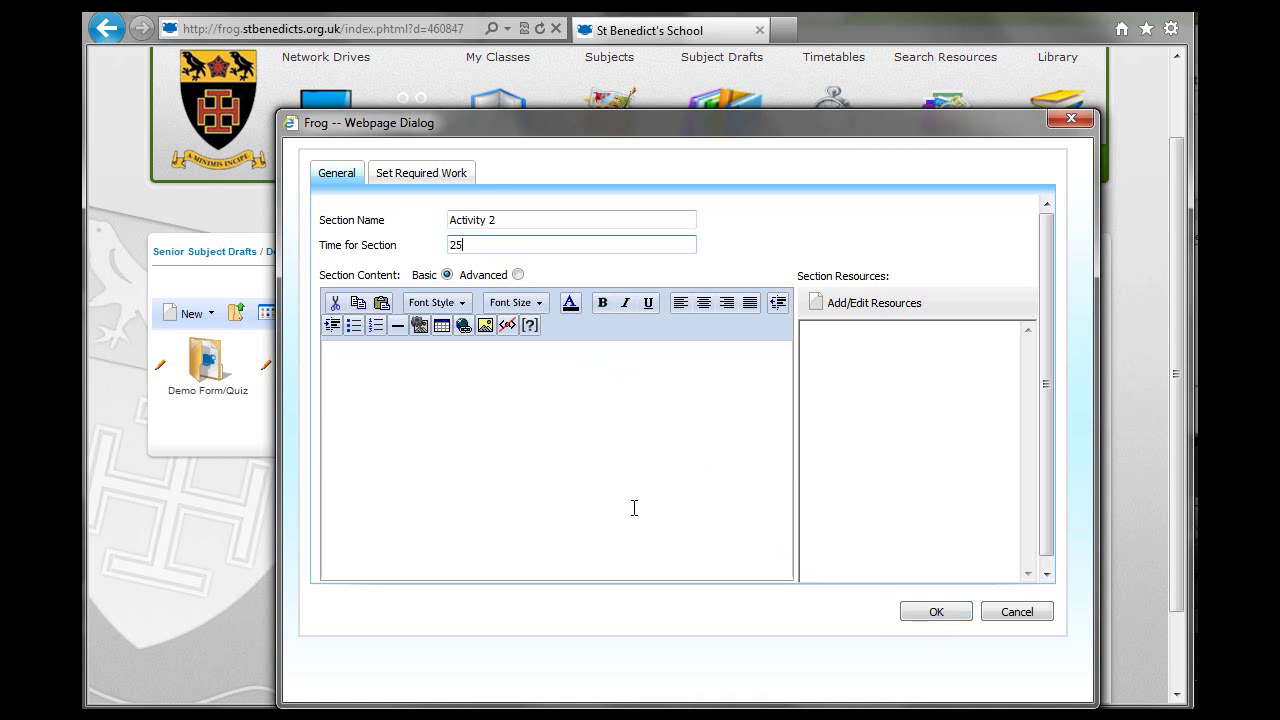
click(856, 311)
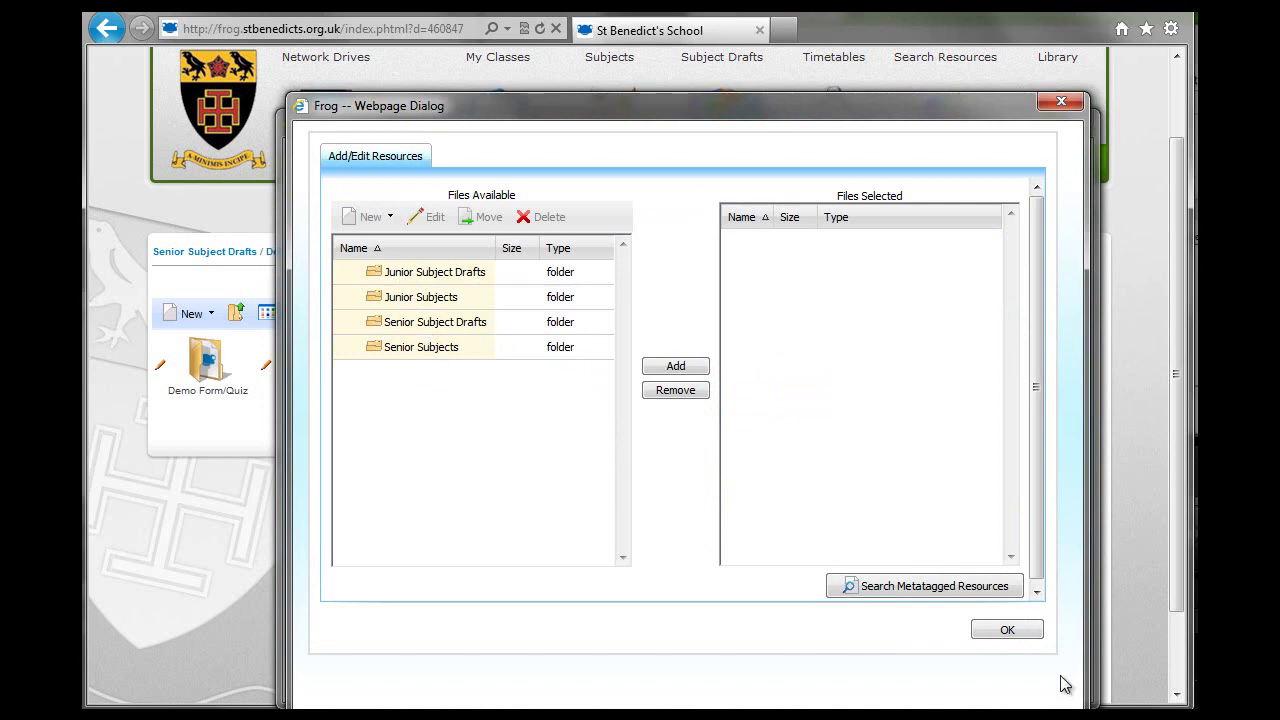
click(1076, 103)
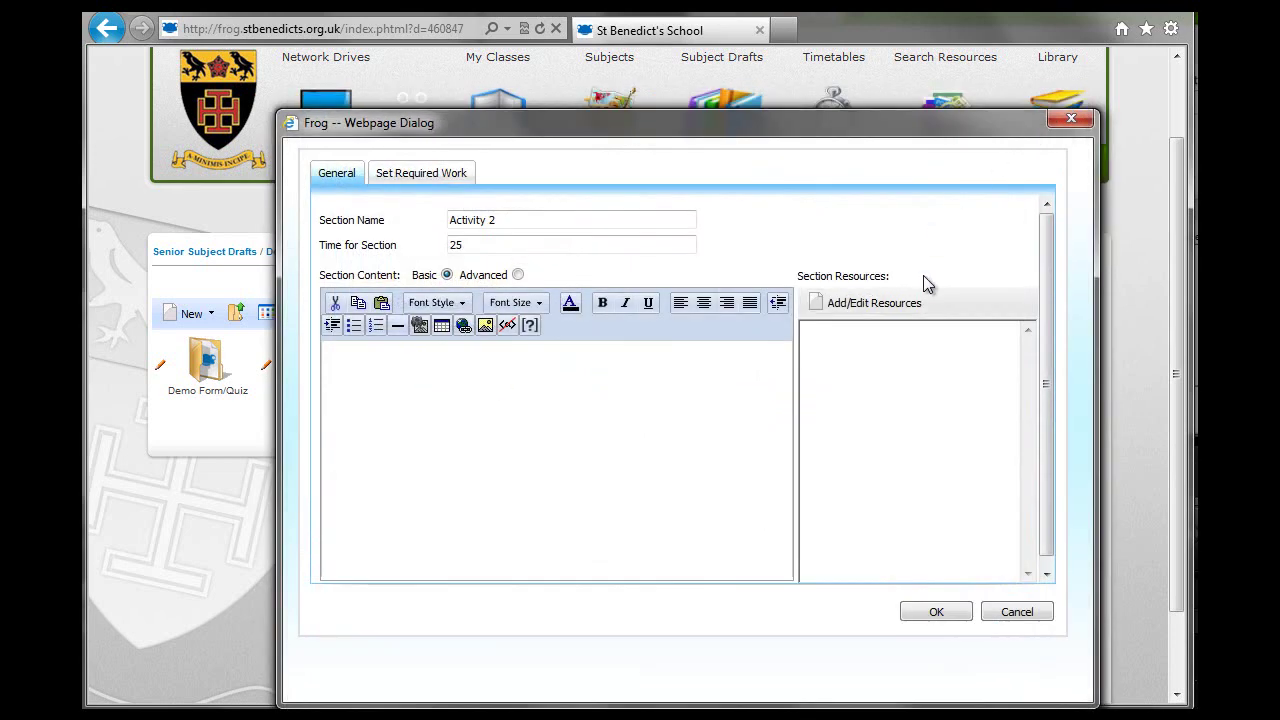
click(929, 609)
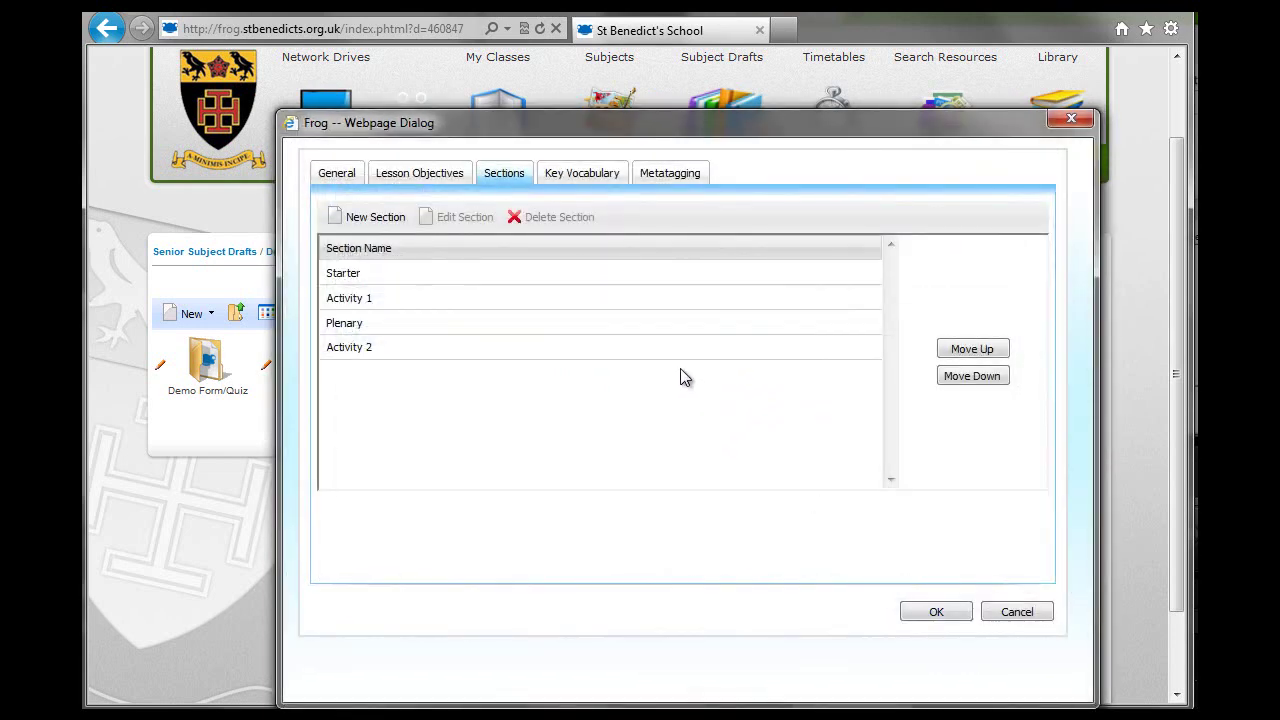
- View the files and folders available for the lesson's key vocabulary
click(607, 179)
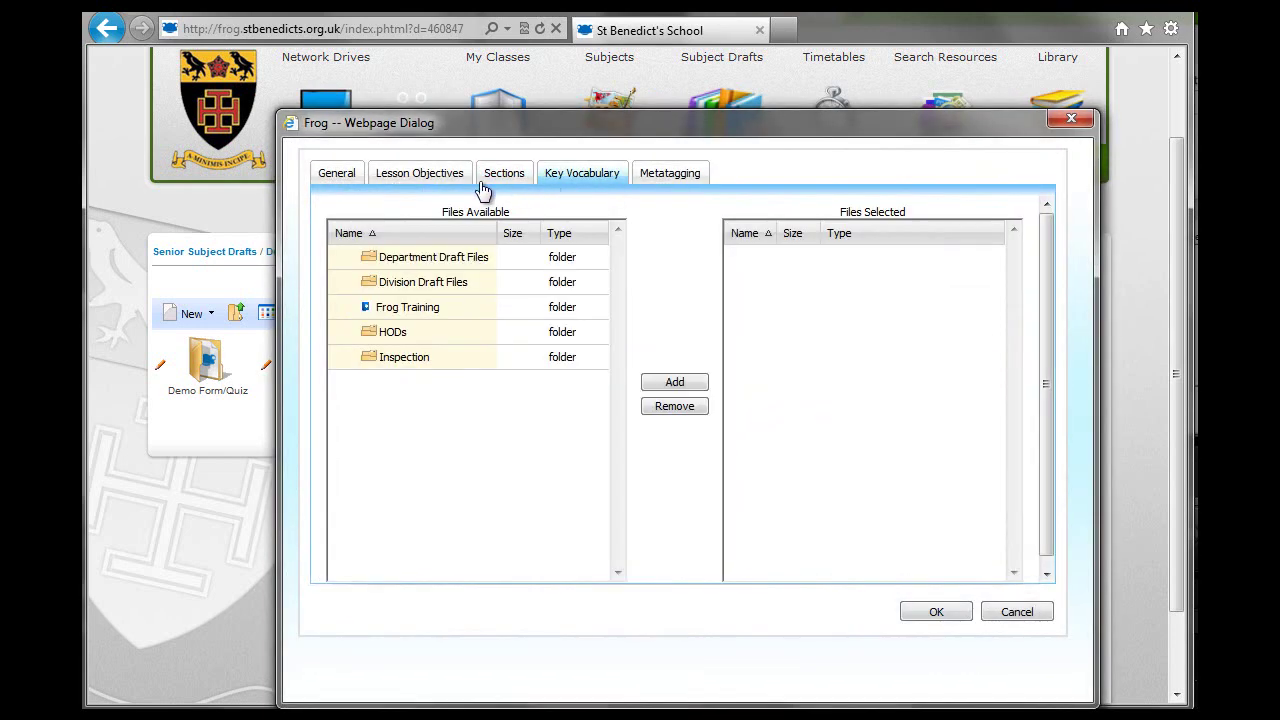
- Enable metatagging for the lesson resource and add the keyword "ict"
click(665, 177)
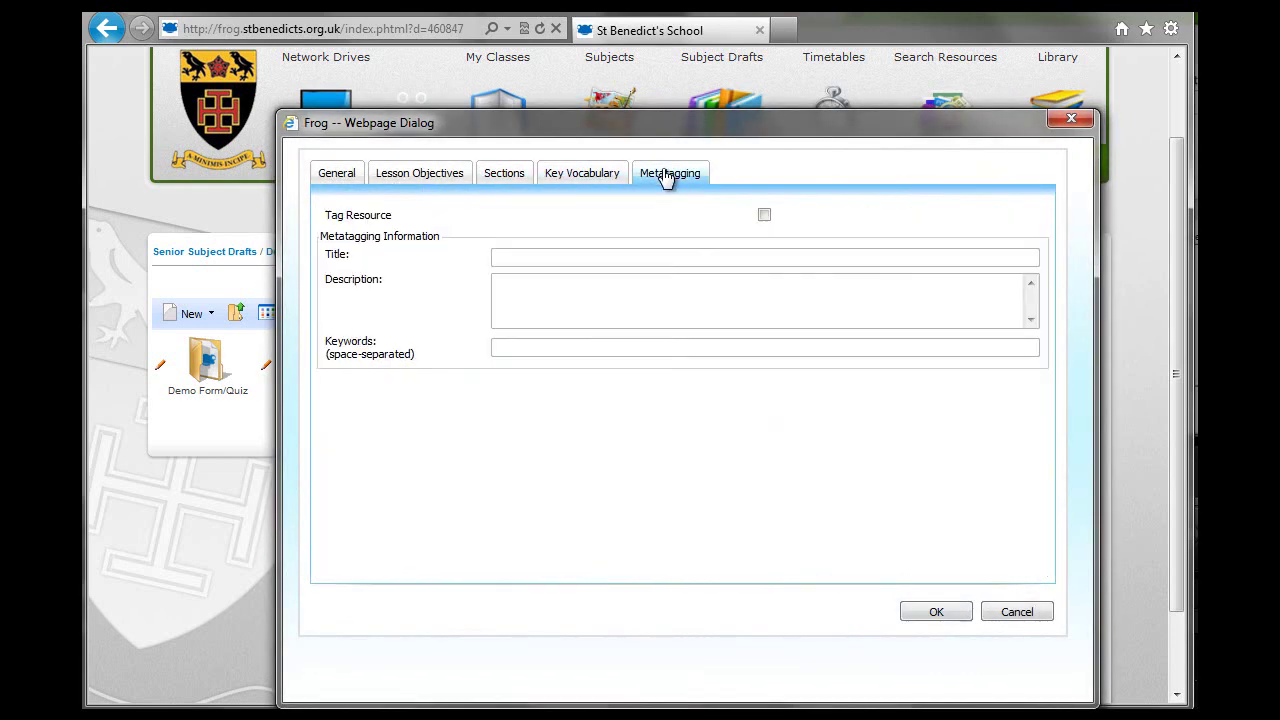
click(764, 214)
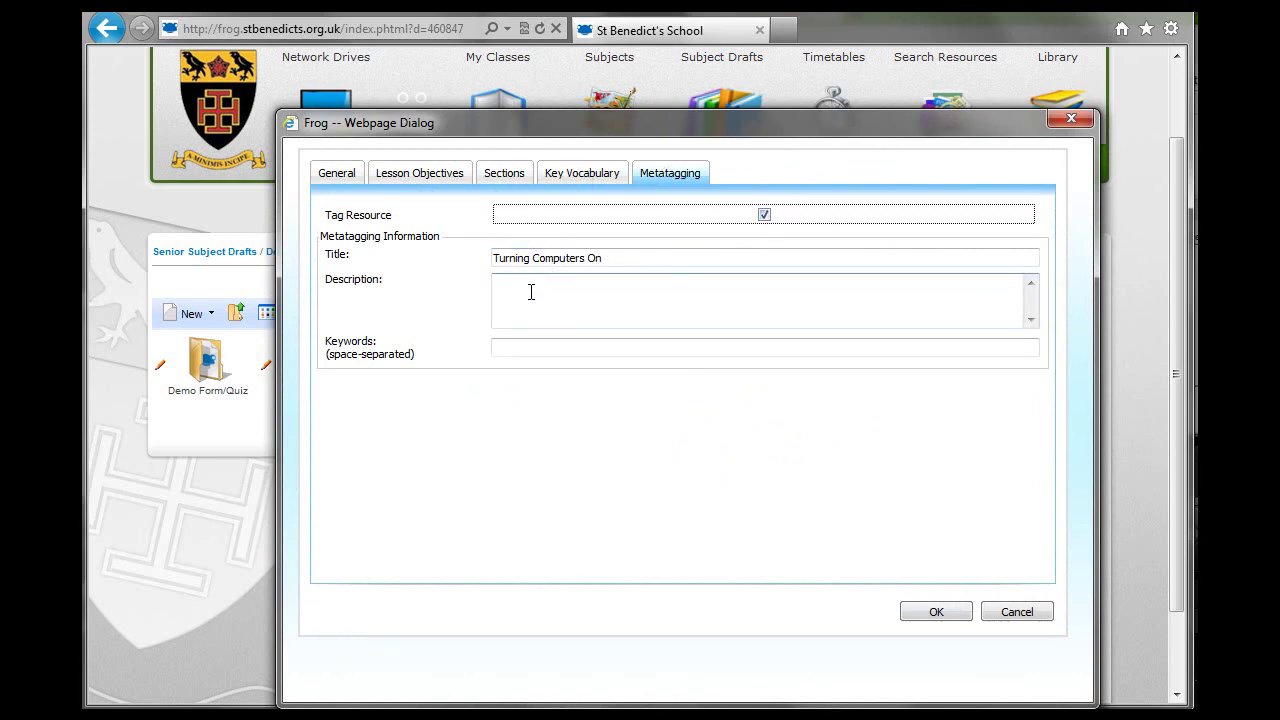
click(527, 346)
text(ict)
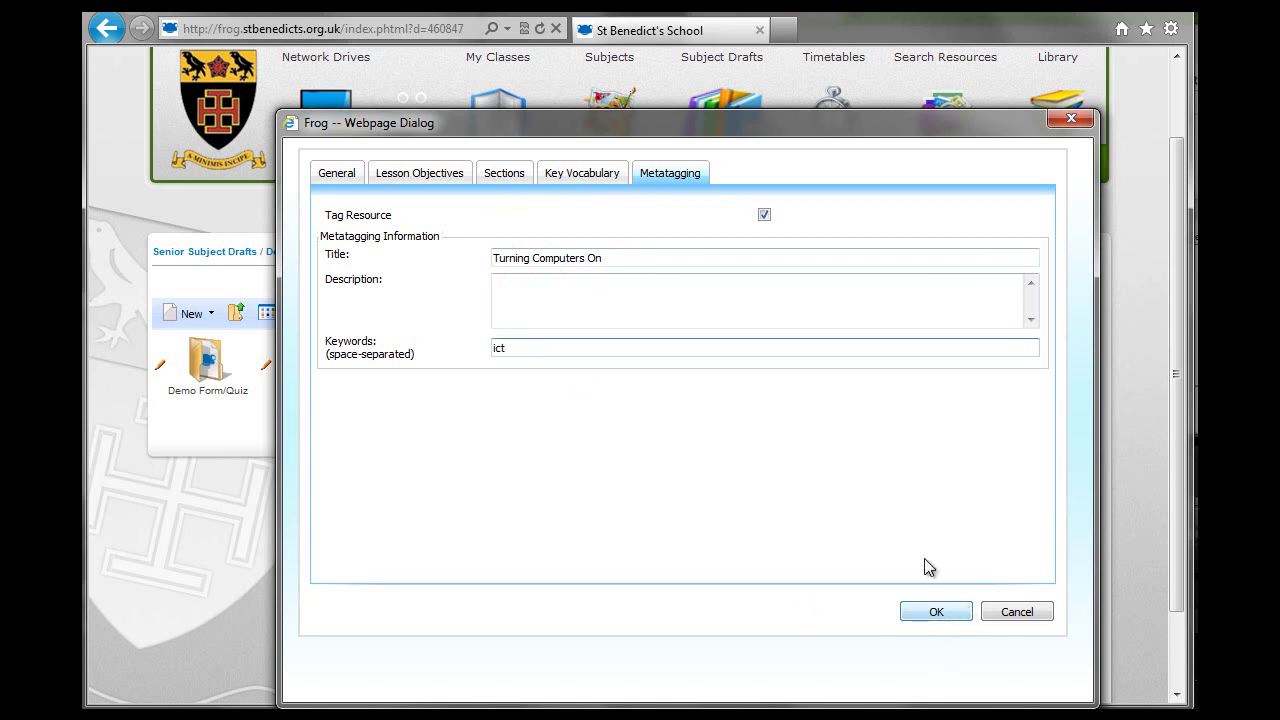
- Review the lesson's sections, objectives and general details, and save the lesson
click(504, 173)
click(420, 173)
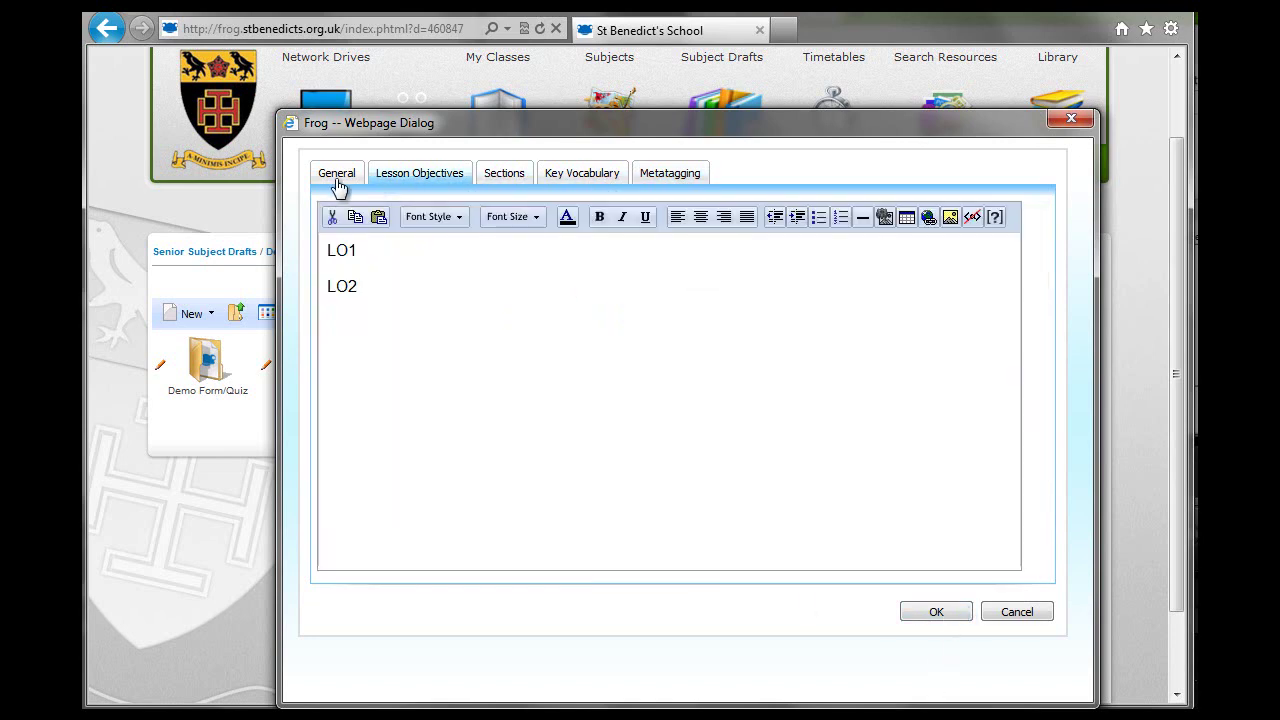
click(334, 180)
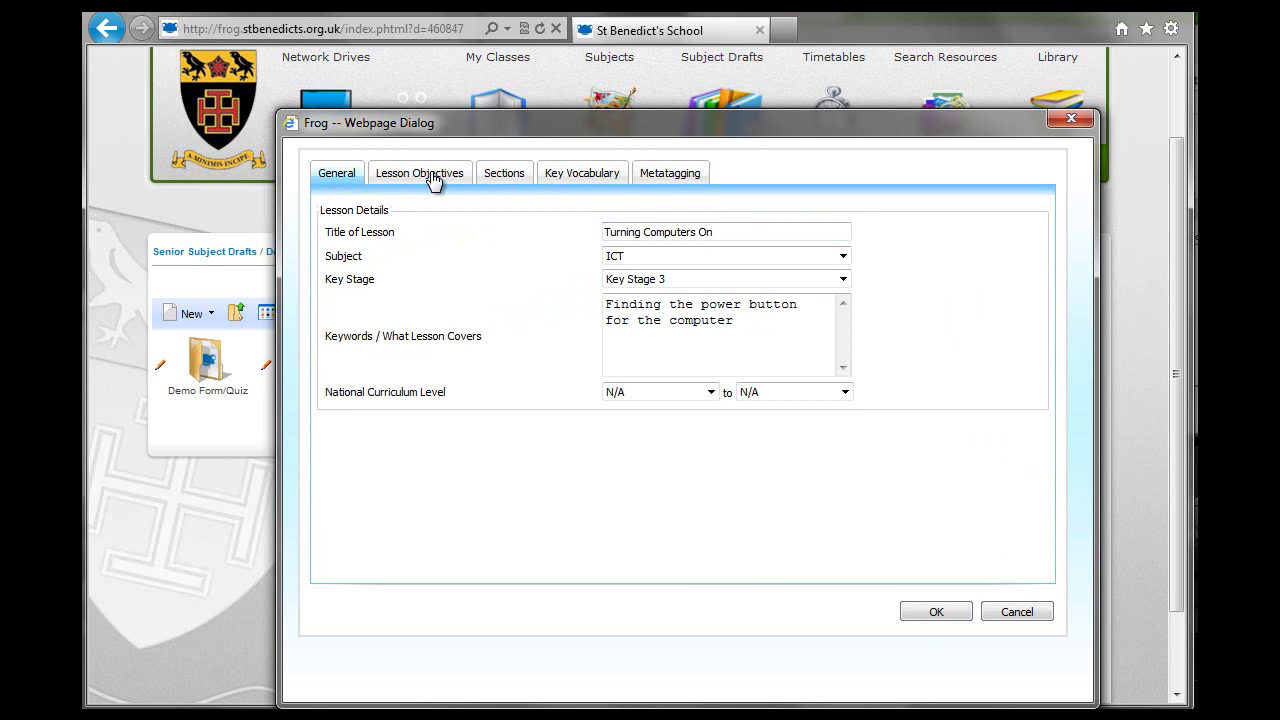
click(432, 176)
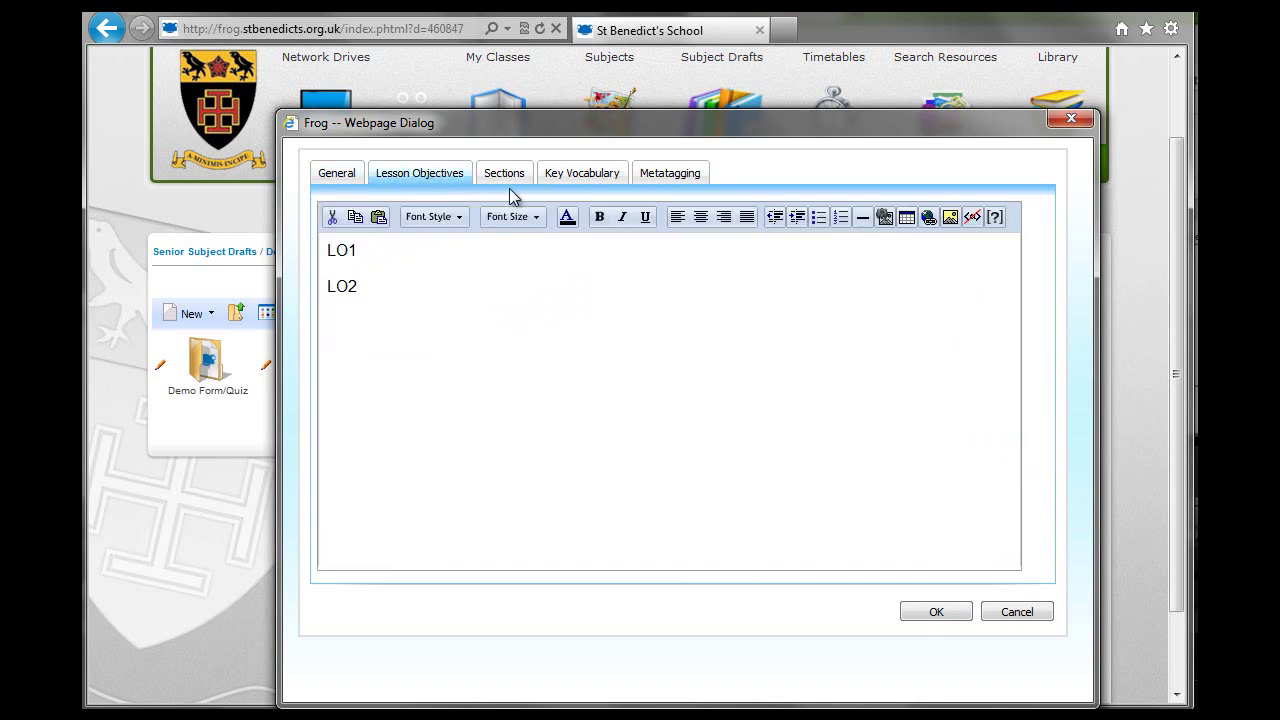
click(940, 614)
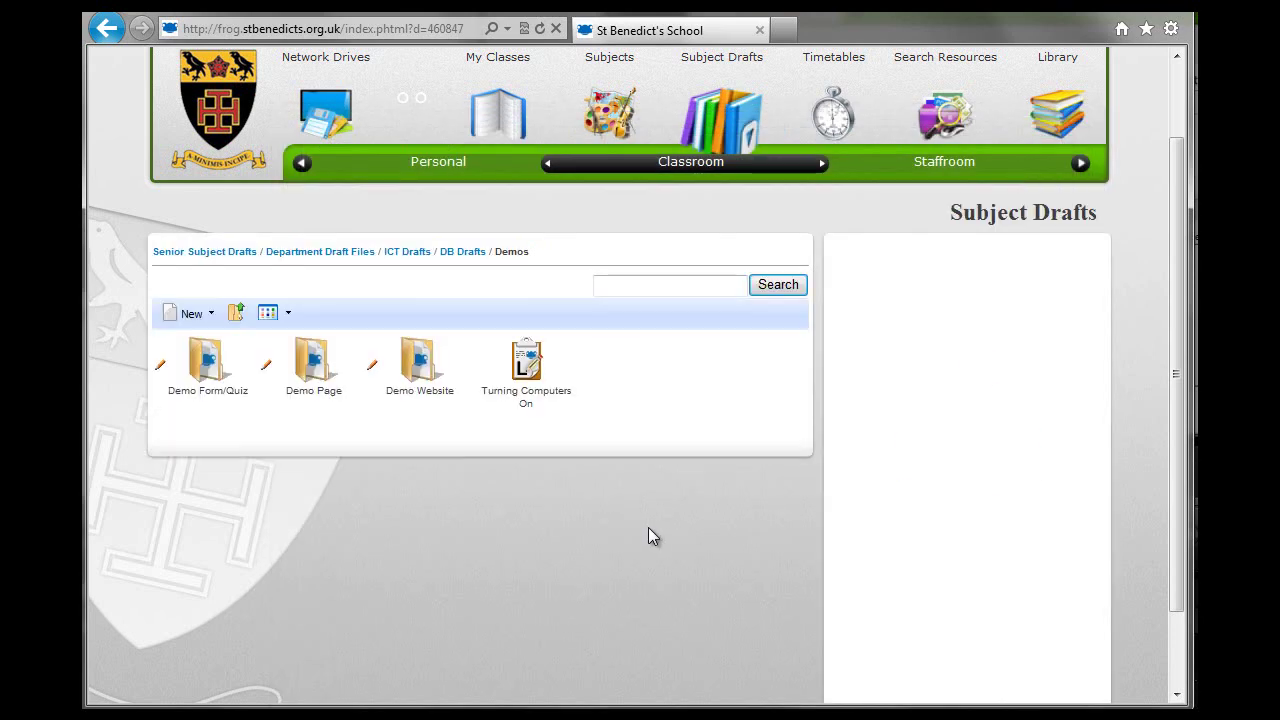
- Open the Turning Computers On lesson page, examine its objectives, activities and section order, and close it
double_click(528, 372)
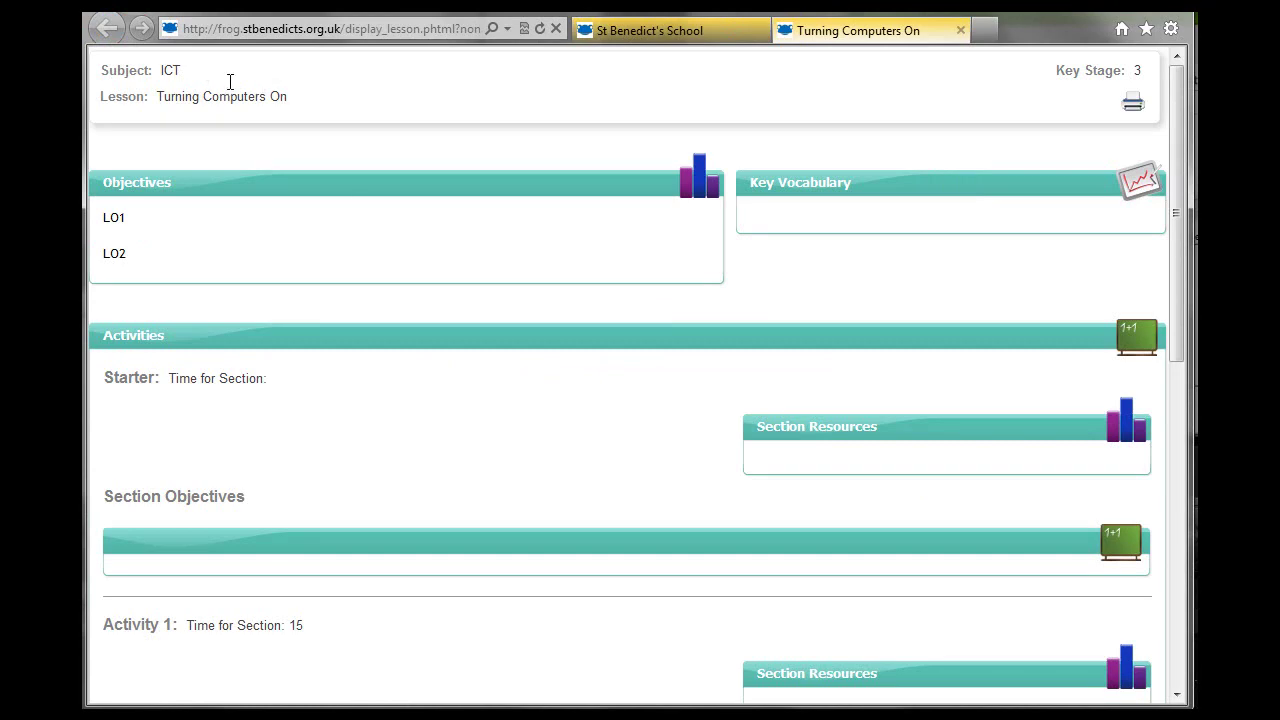
scroll(909, 380, down, 7)
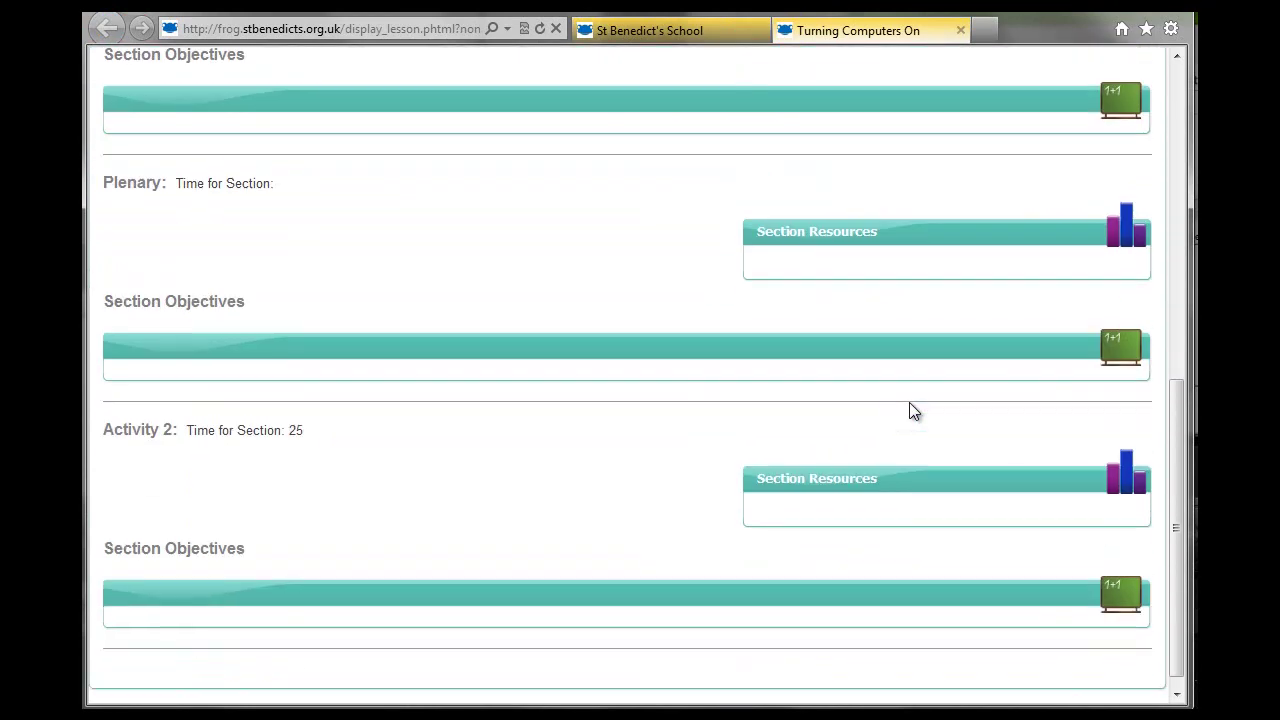
scroll(909, 402, up, 5)
scroll(910, 407, down, 2)
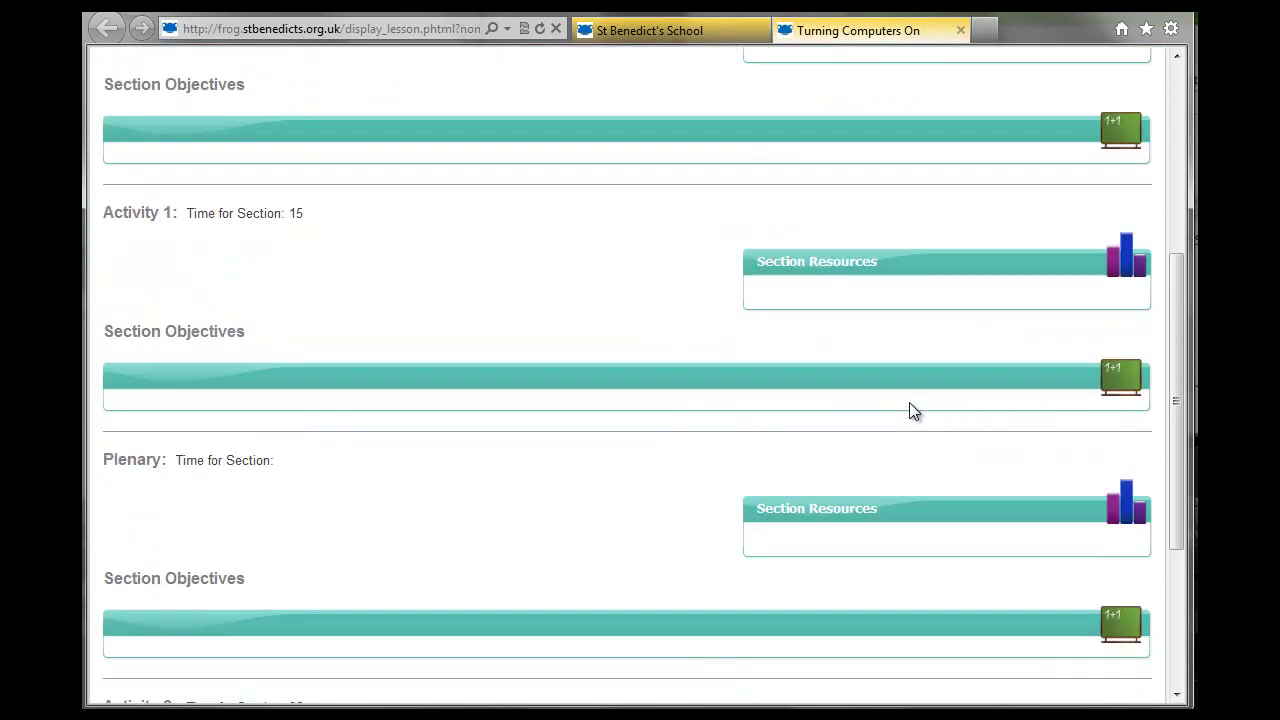
scroll(200, 410, up, 1)
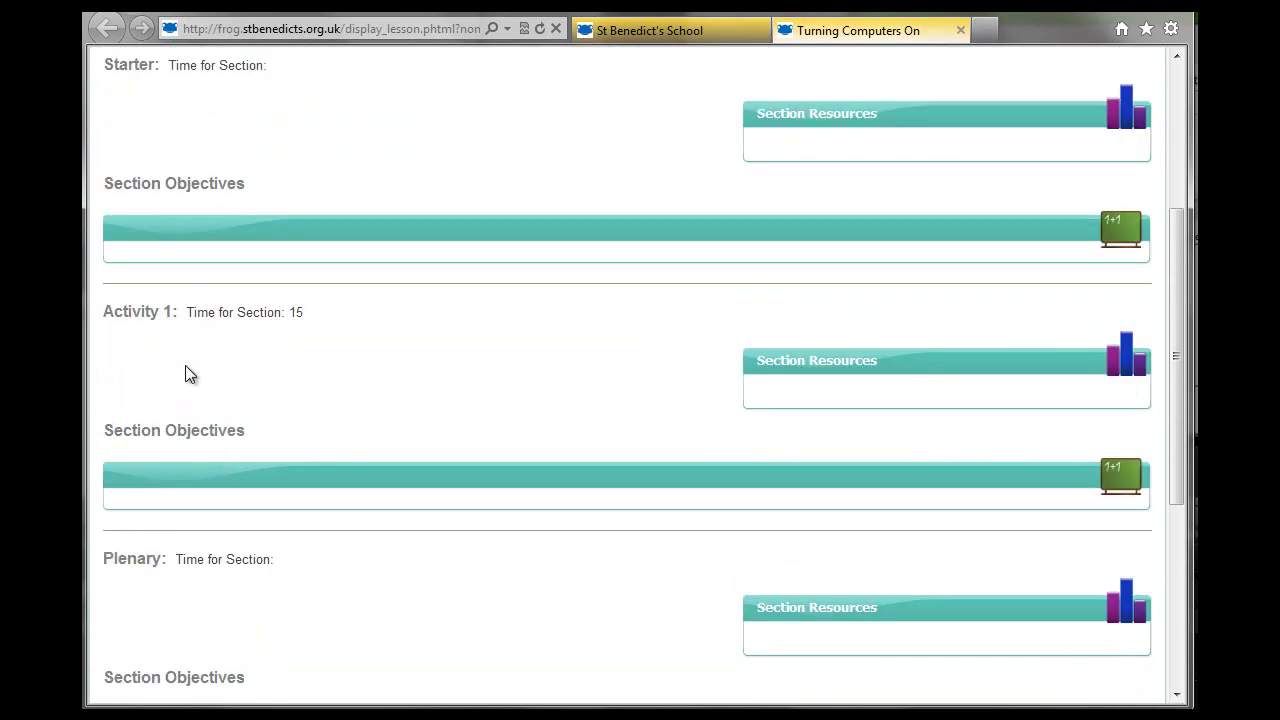
scroll(316, 320, up, 3)
scroll(300, 371, down, 3)
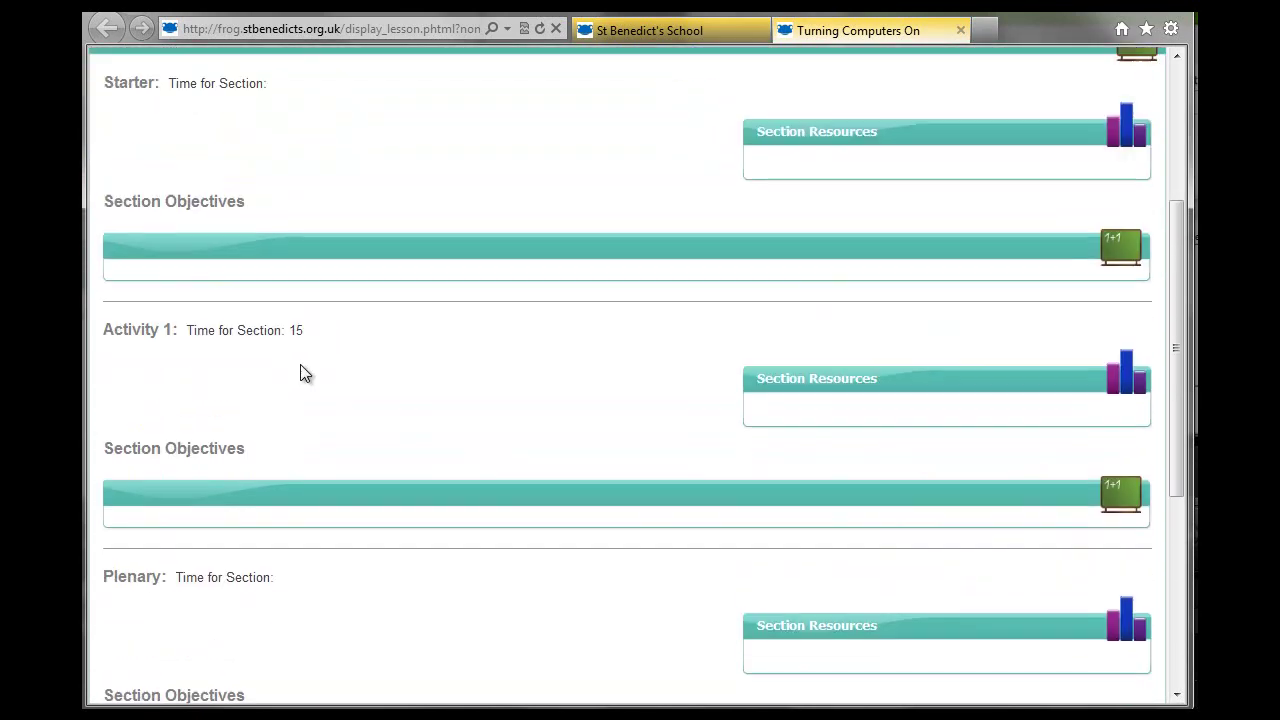
scroll(286, 371, up, 2)
scroll(286, 371, down, 5)
scroll(285, 366, down, 1)
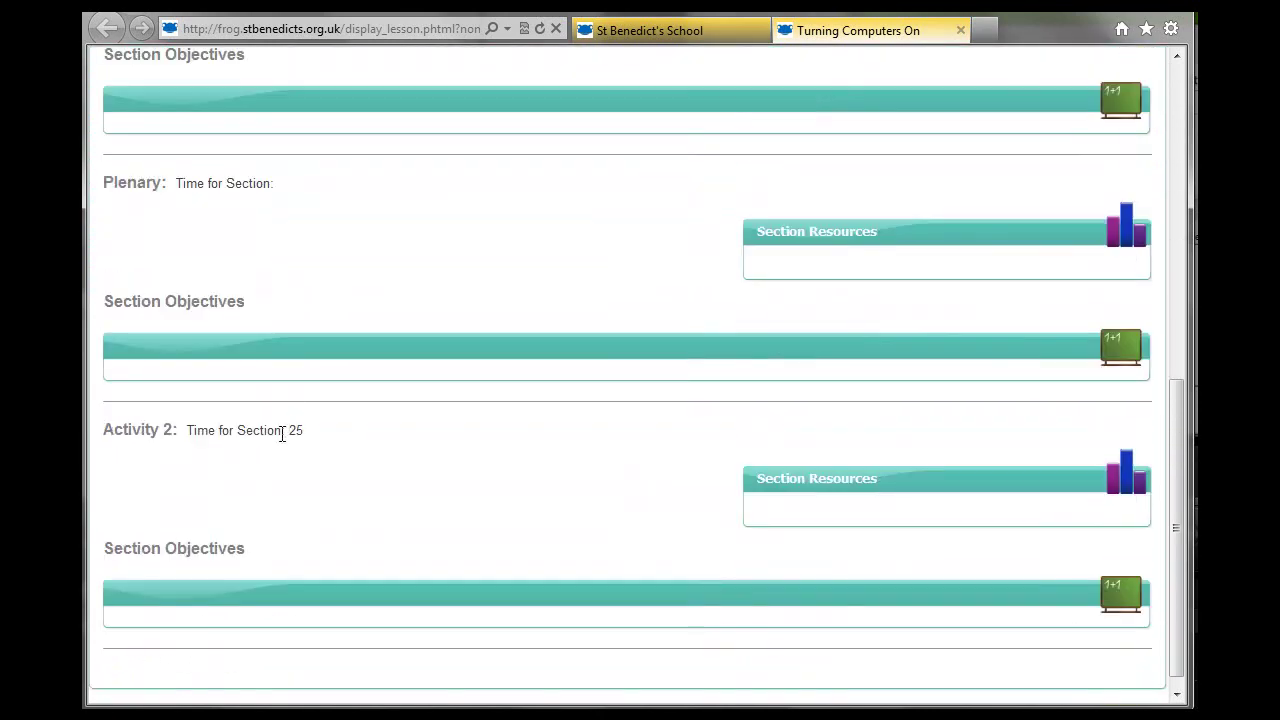
scroll(368, 474, up, 10)
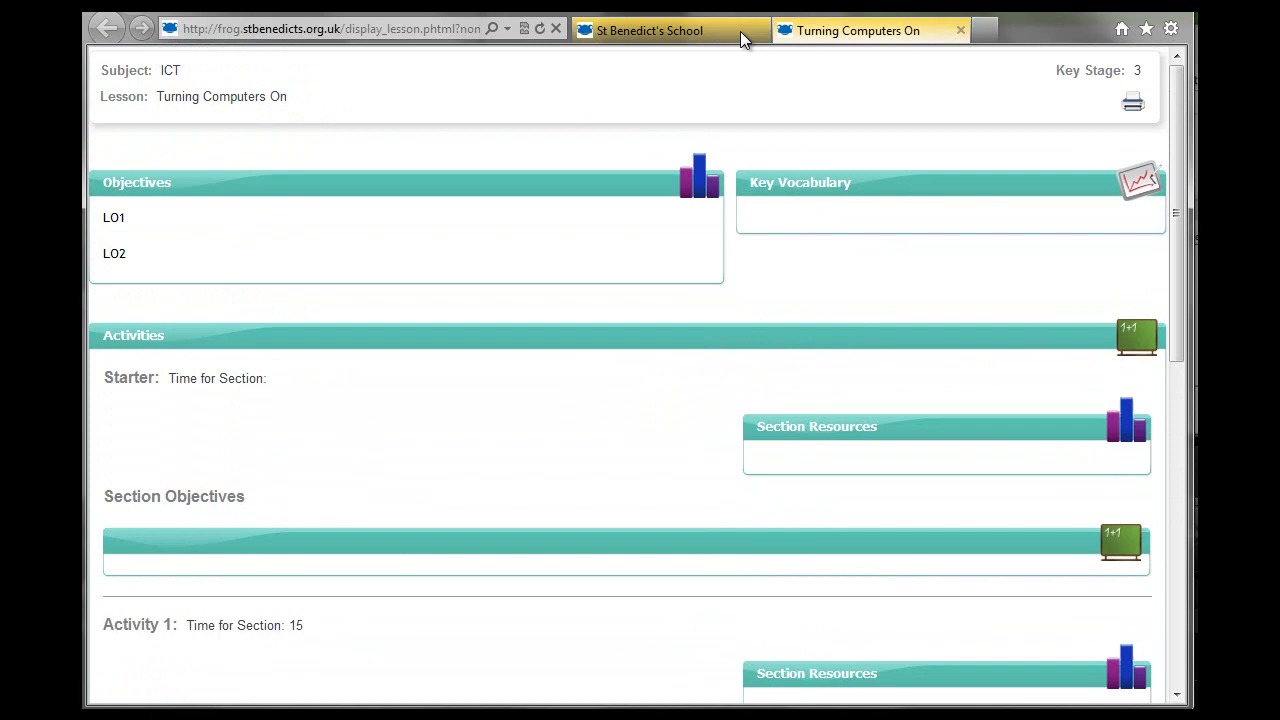
click(960, 30)
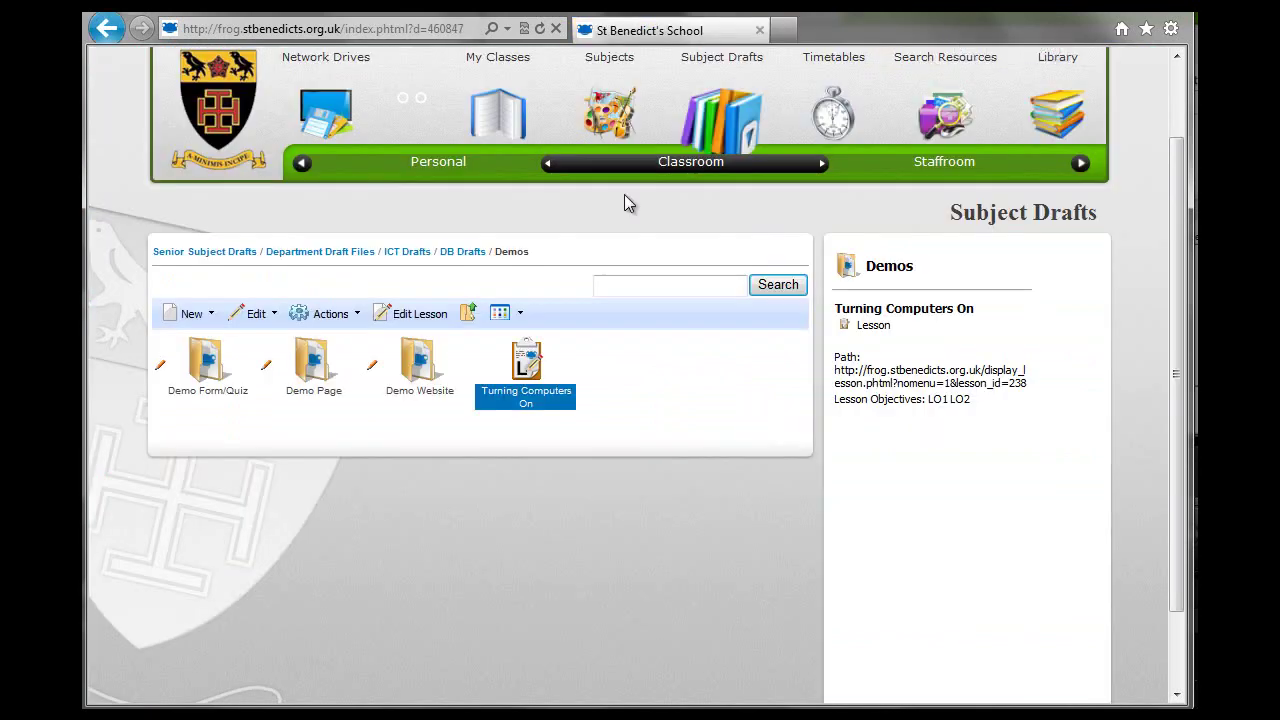
- Reopen the Turning Computers On lesson for editing and move the Activity 2 section above Plenary
click(416, 316)
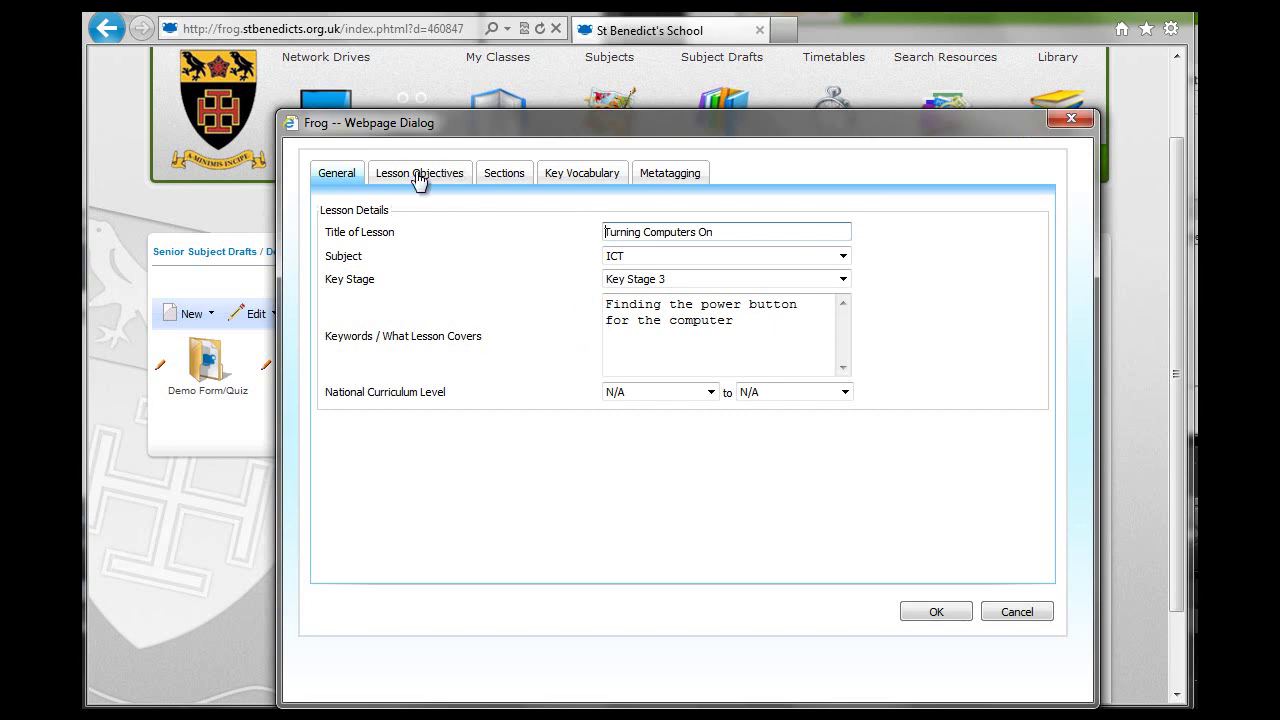
click(418, 178)
click(526, 178)
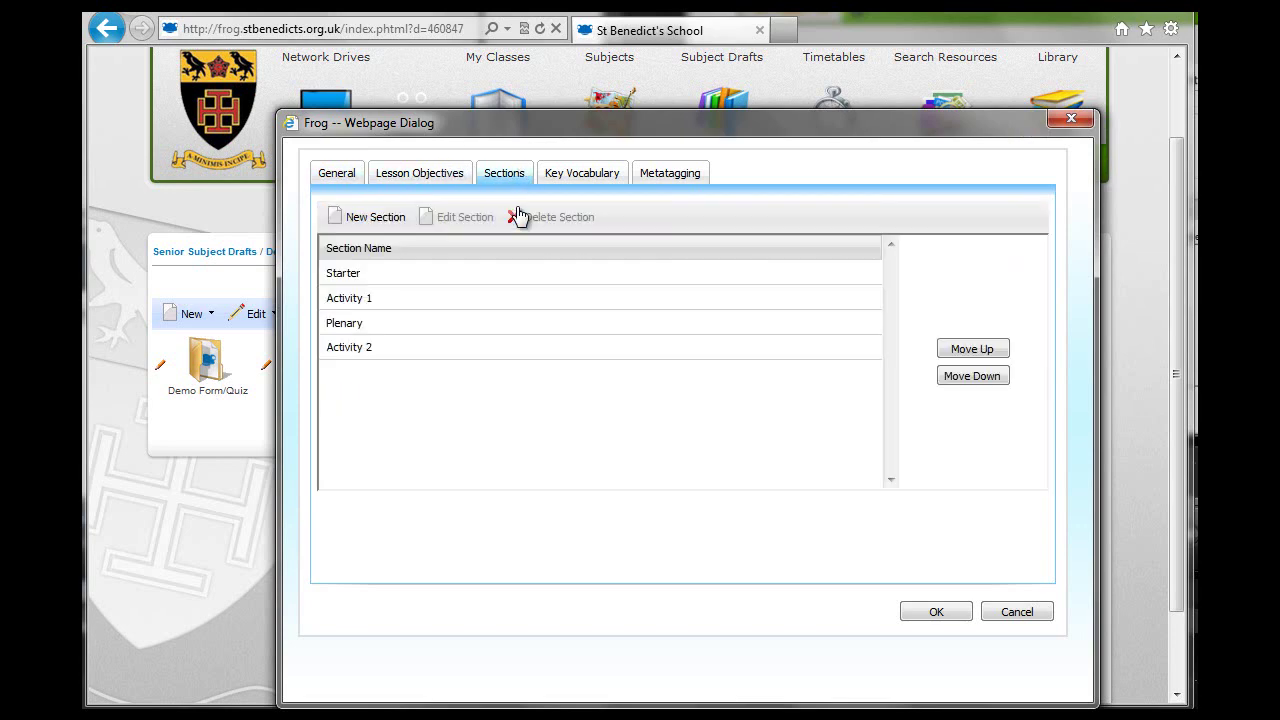
click(512, 348)
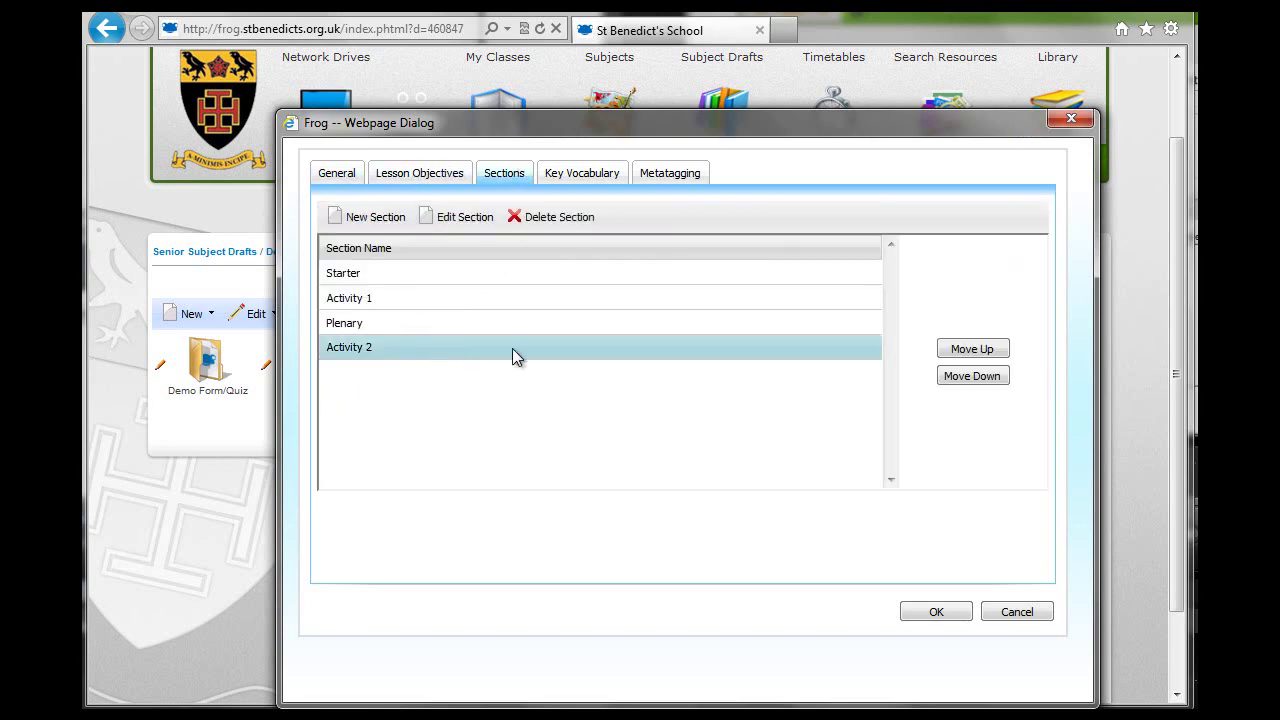
click(957, 350)
- Set the time for the Activity 1 section to "15 mins" and save both the section and the lesson
click(429, 299)
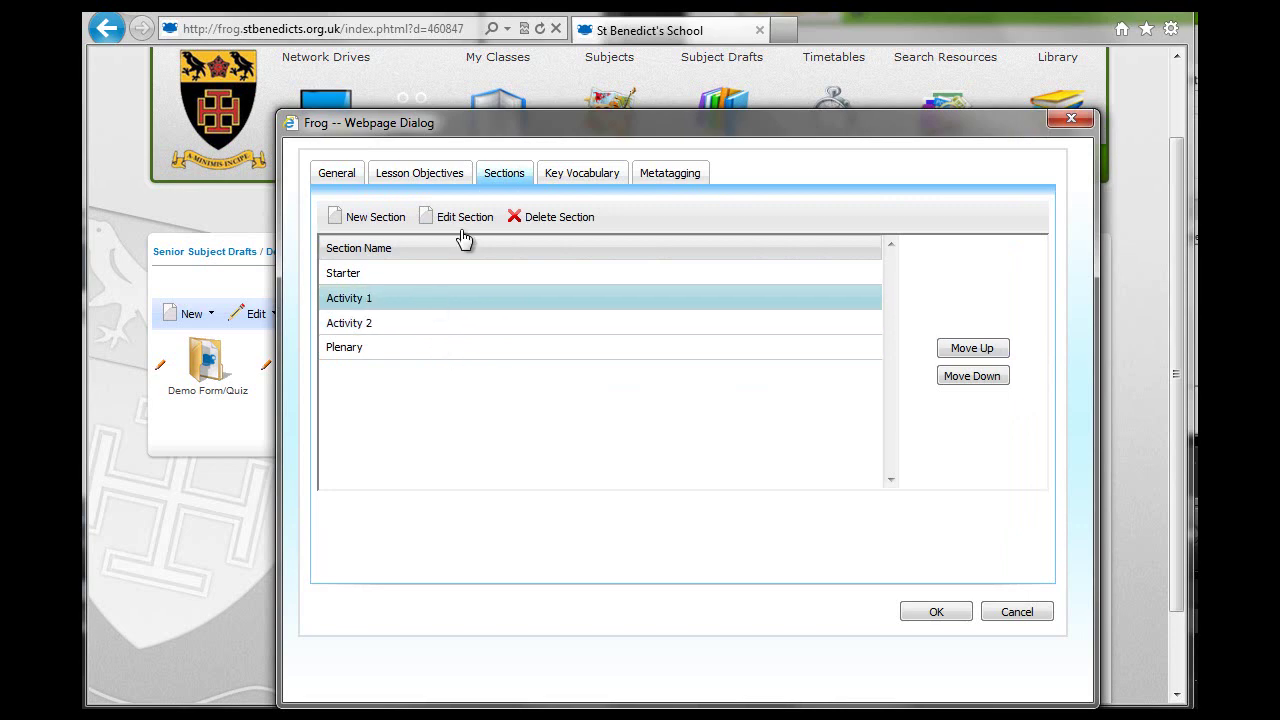
click(463, 218)
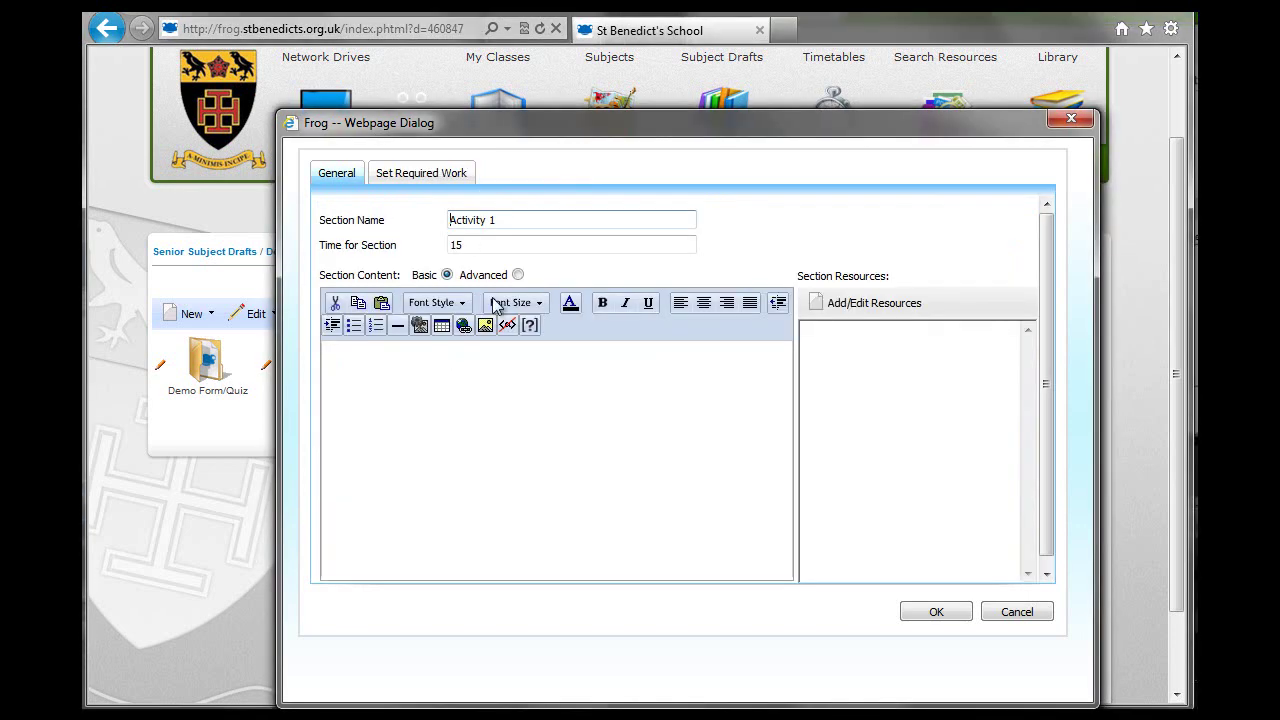
click(515, 245)
text(mins)
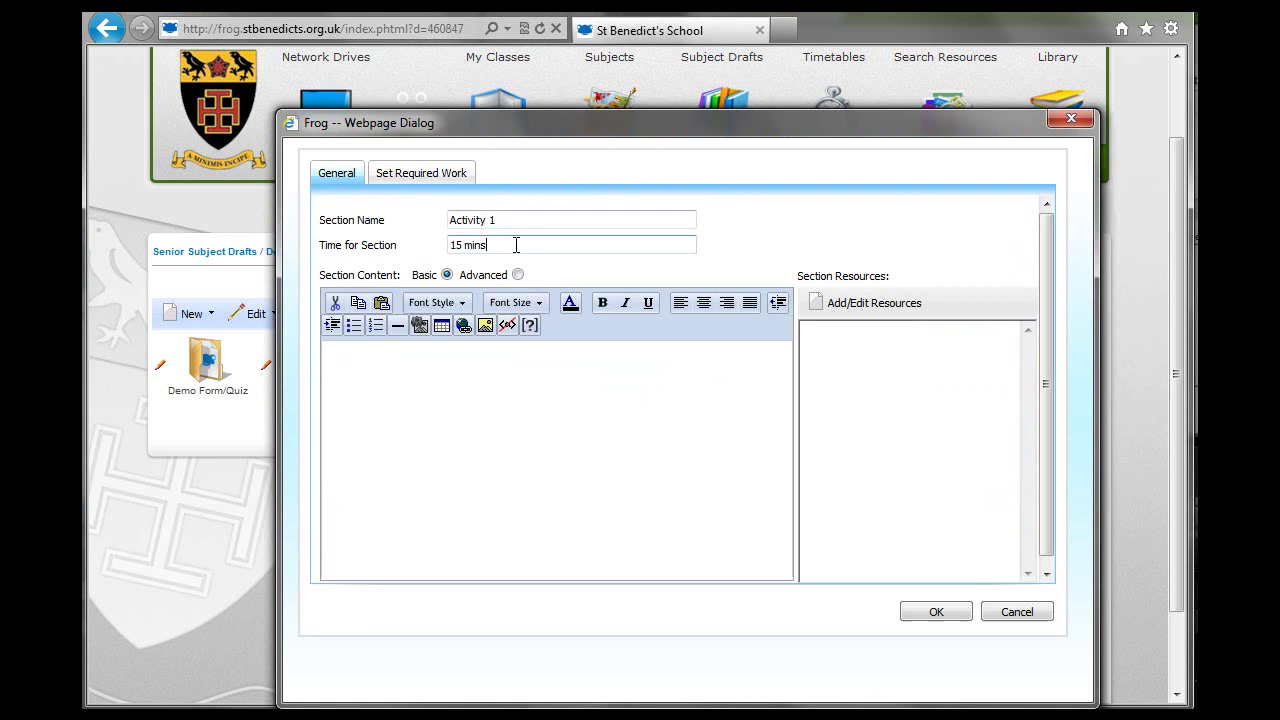
click(950, 610)
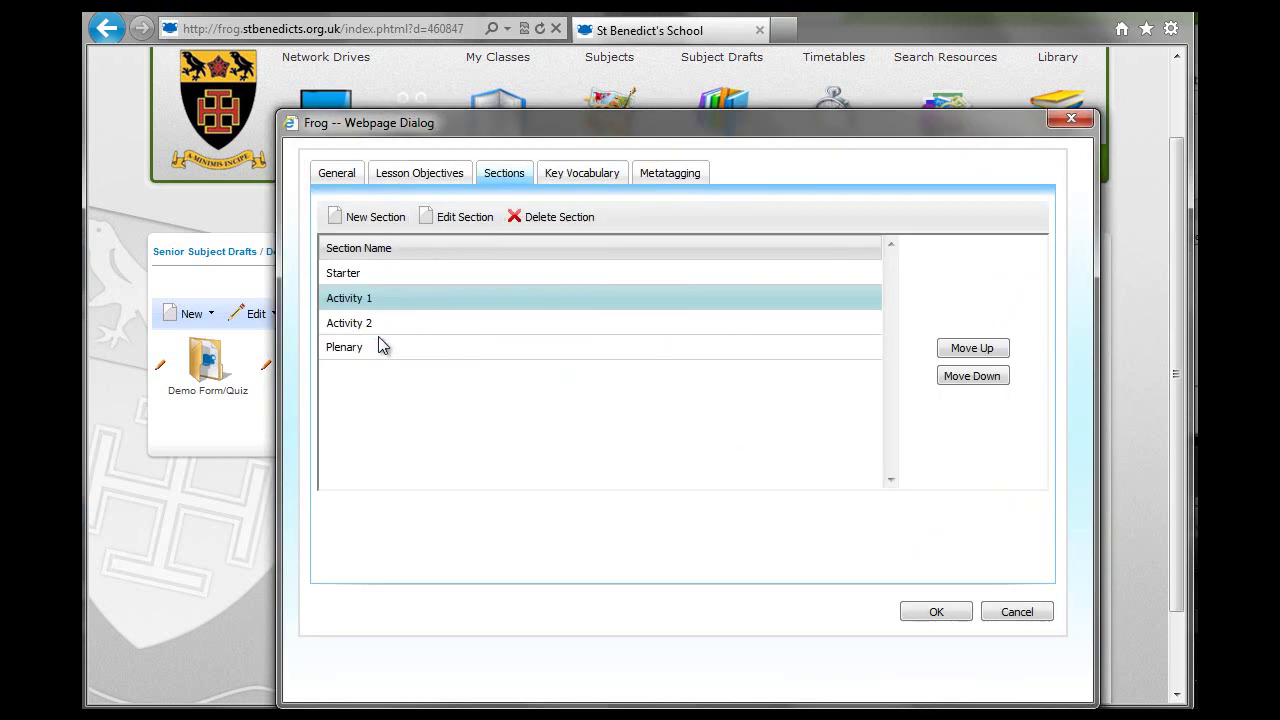
click(380, 328)
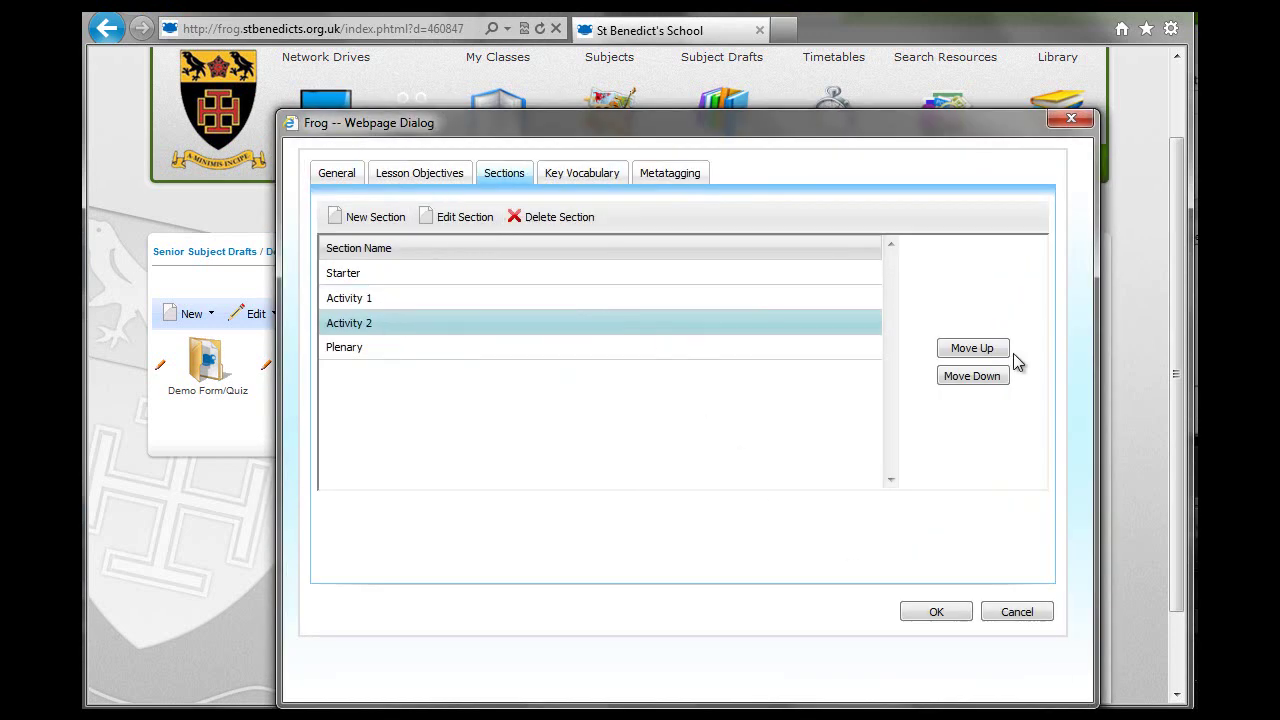
click(938, 612)
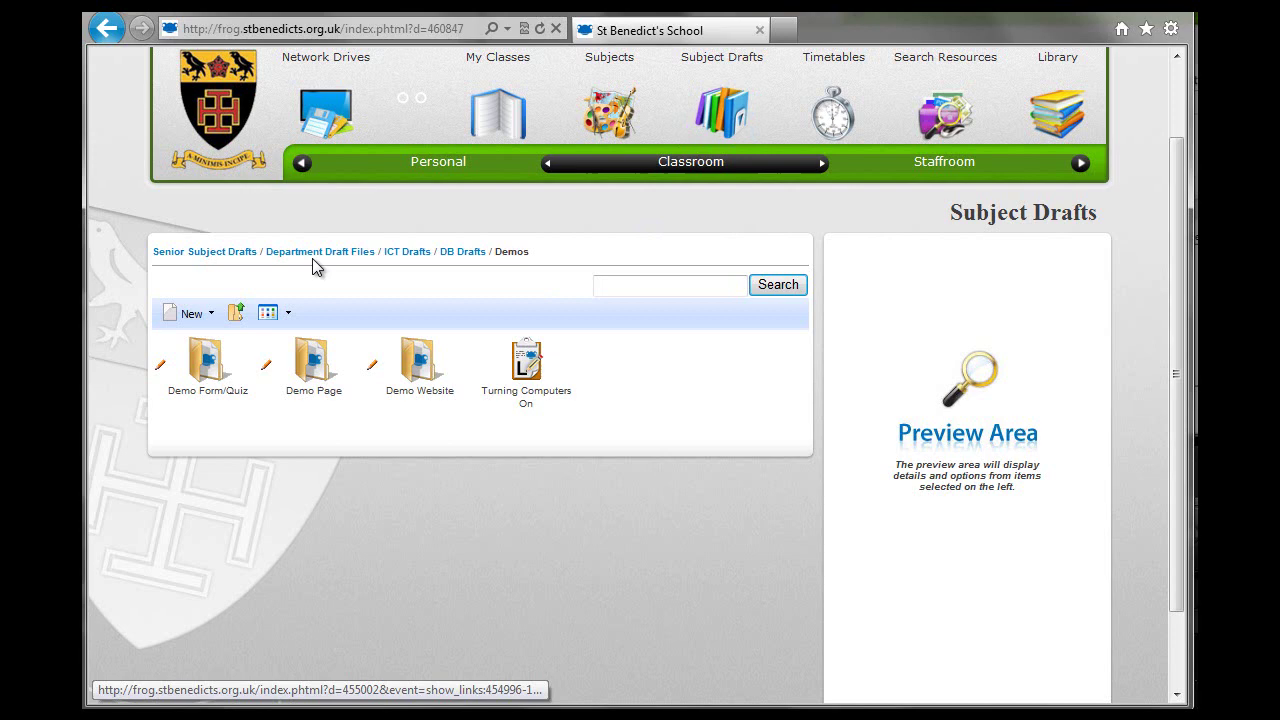
- Open the Frog INSET Day One lesson from Senior Subject Drafts / Frog Training / Frog Training Website Content / INSET April 2012
click(210, 259)
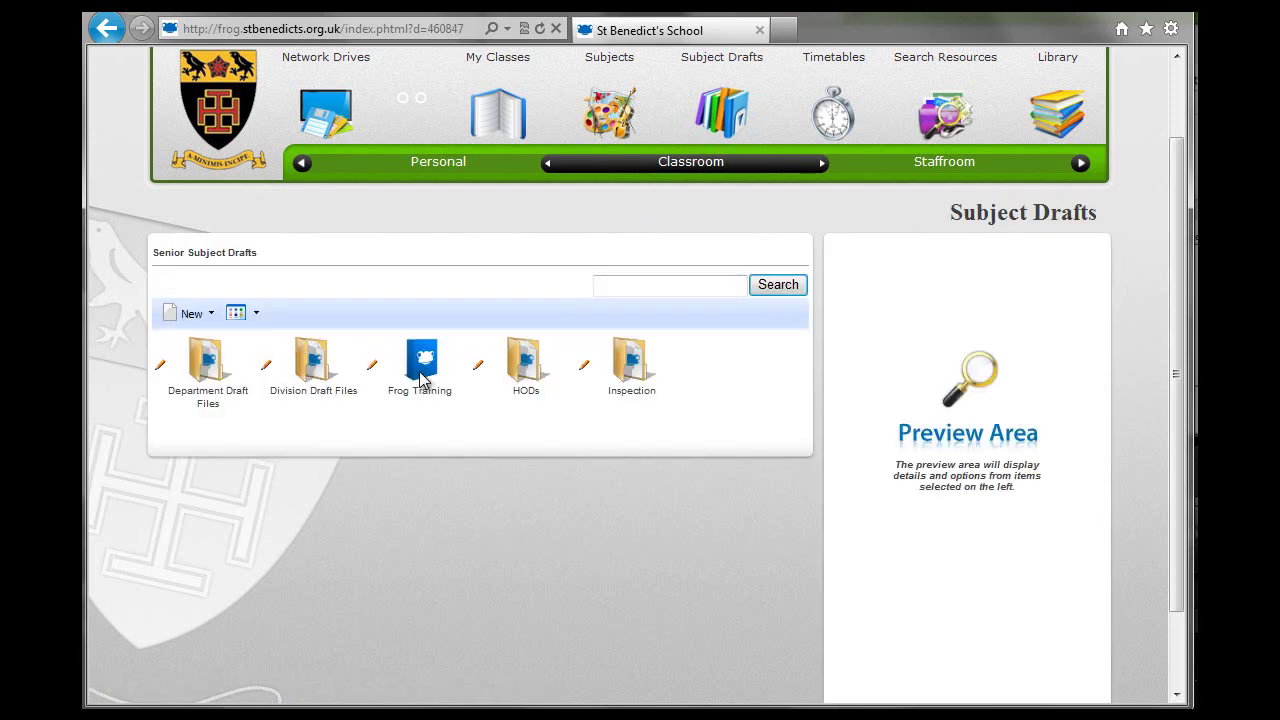
double_click(421, 378)
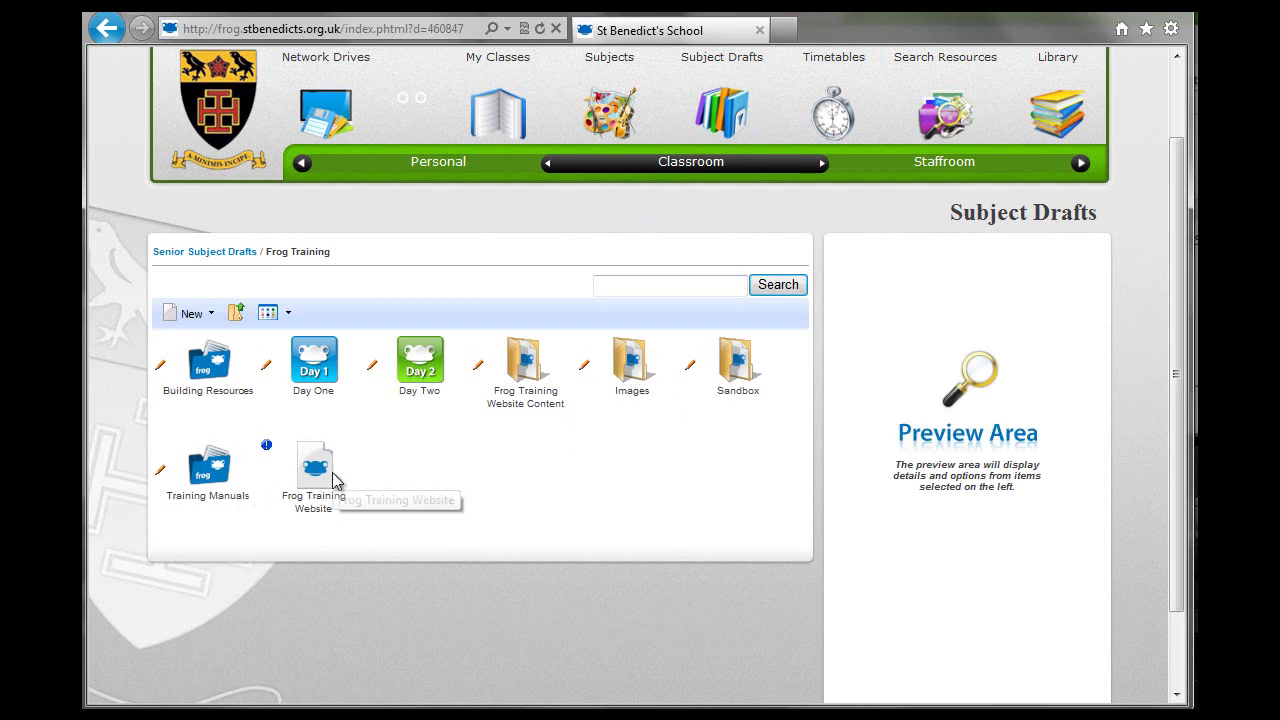
click(516, 366)
double_click(516, 366)
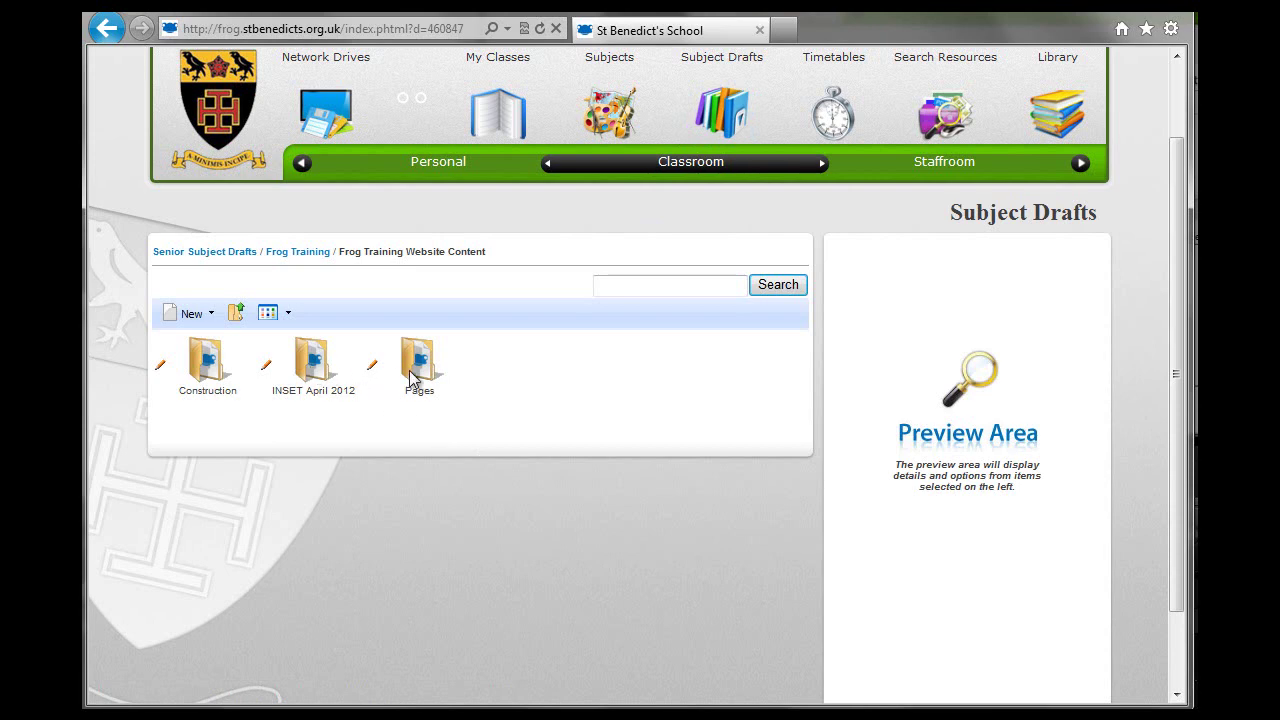
double_click(306, 368)
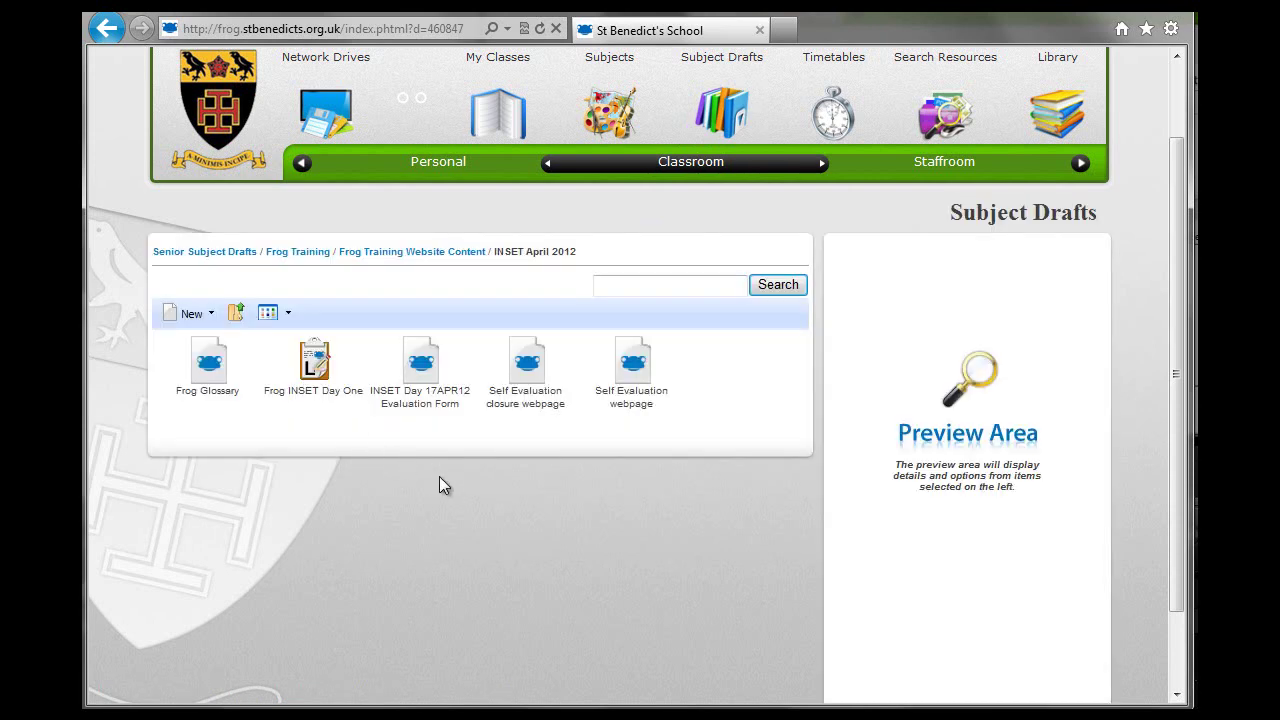
click(314, 360)
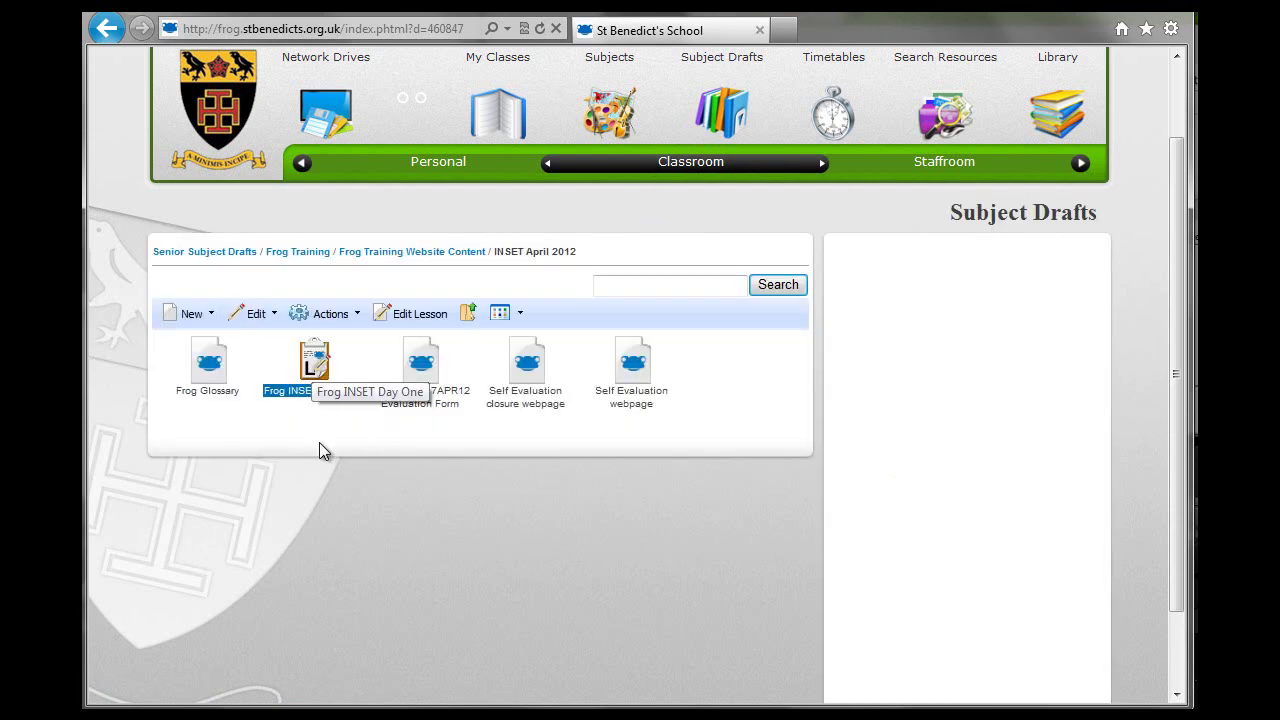
double_click(314, 360)
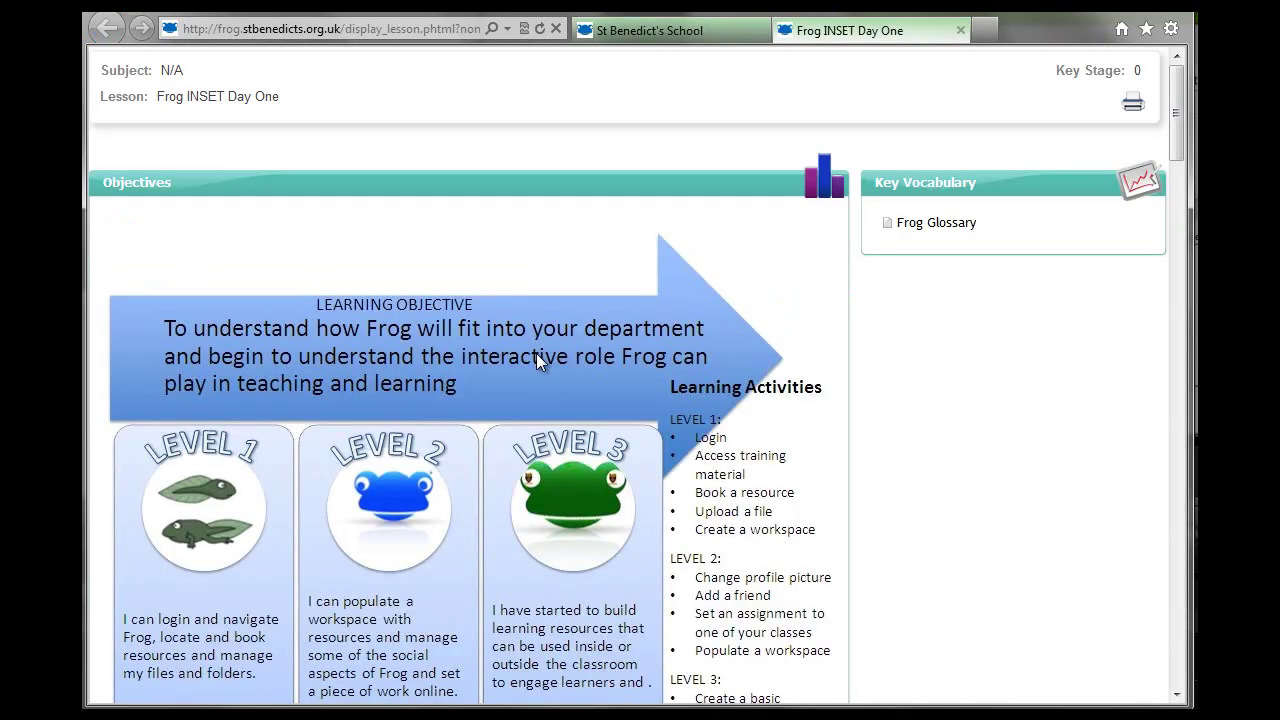
- View the Frog Glossary linked in the lesson's key vocabulary and return to the lesson
scroll(713, 352, down, 2)
scroll(723, 360, up, 2)
click(940, 225)
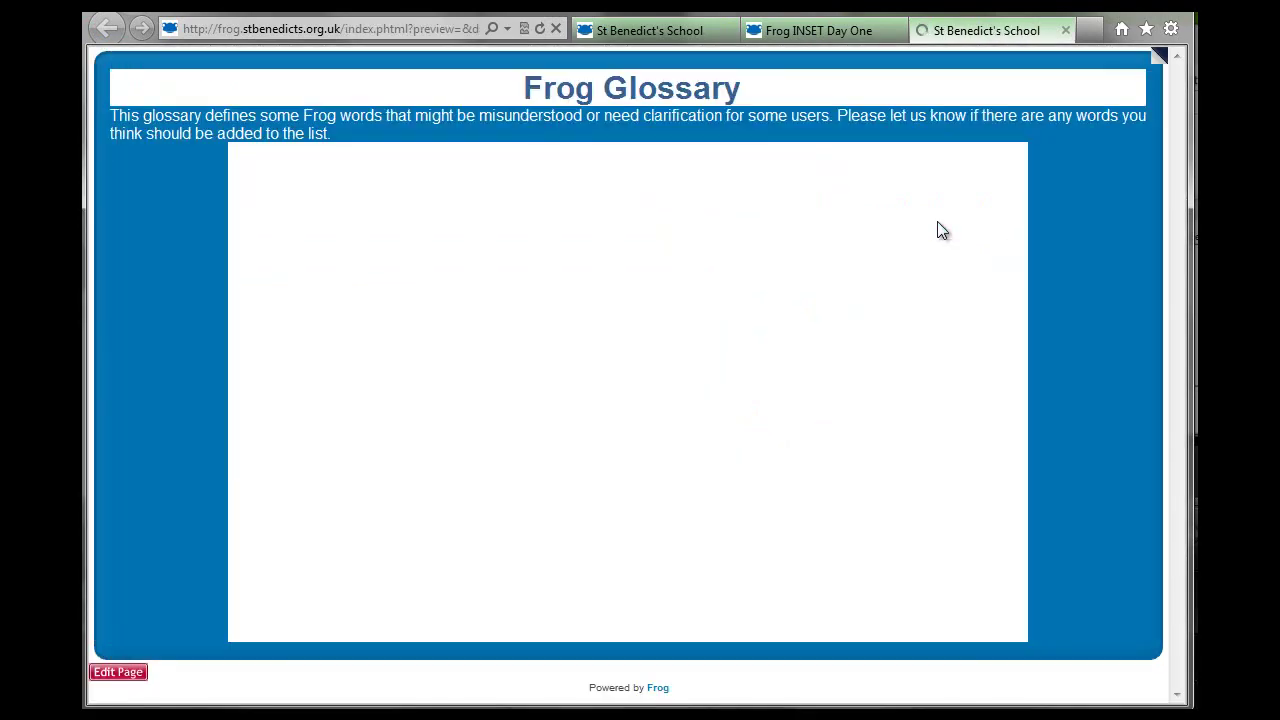
click(1066, 31)
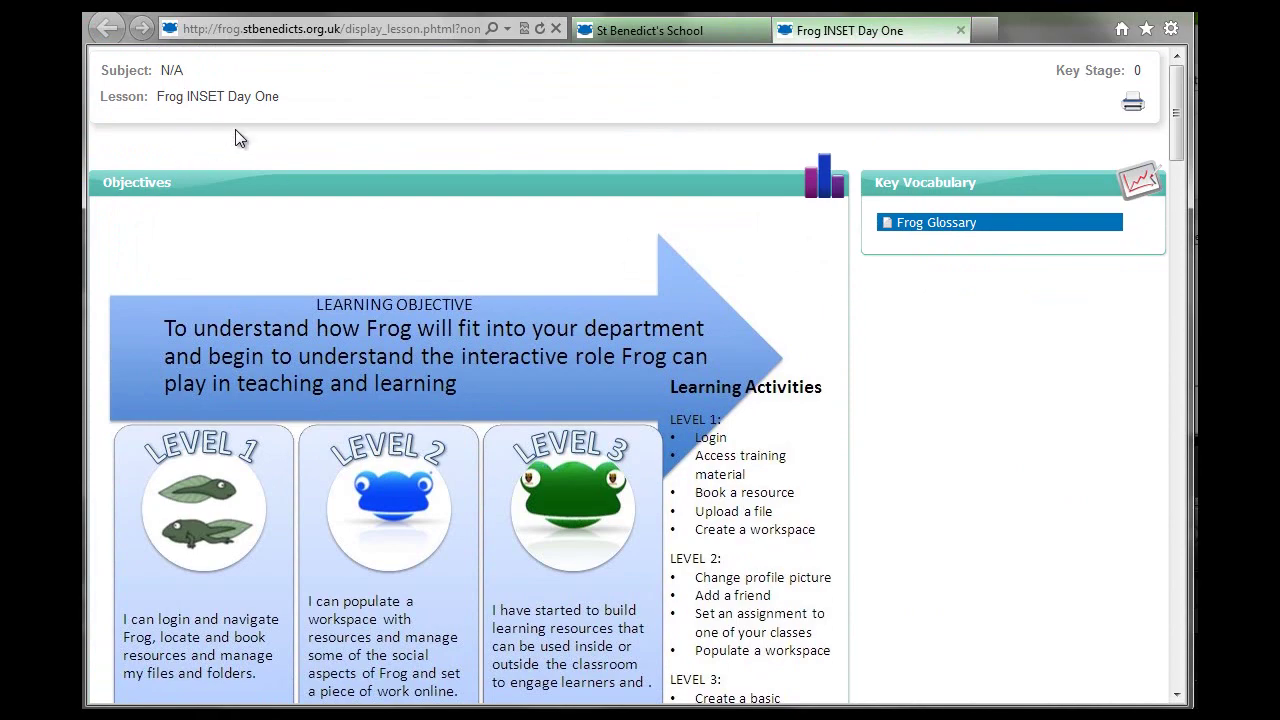
- Review the Objectives diagram and the Introduction section of the Frog INSET Day One lesson
scroll(442, 214, down, 1)
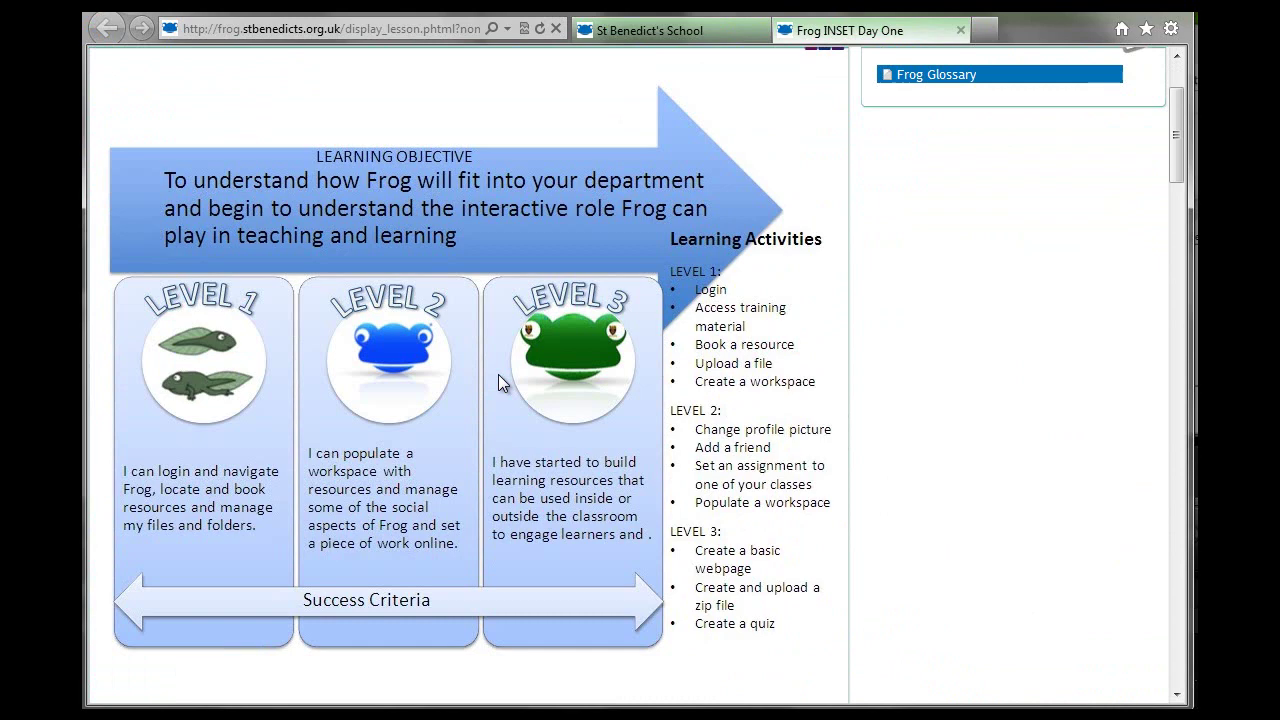
scroll(498, 376, down, 5)
scroll(498, 376, down, 1)
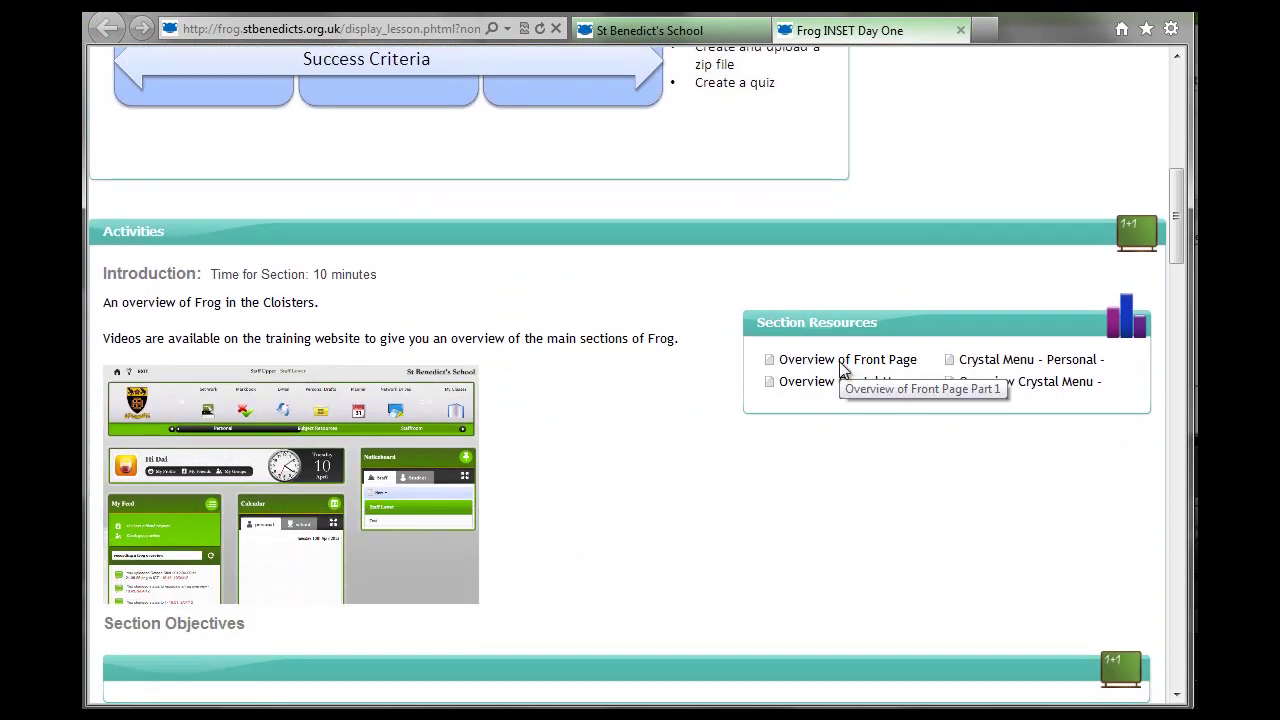
scroll(686, 394, down, 2)
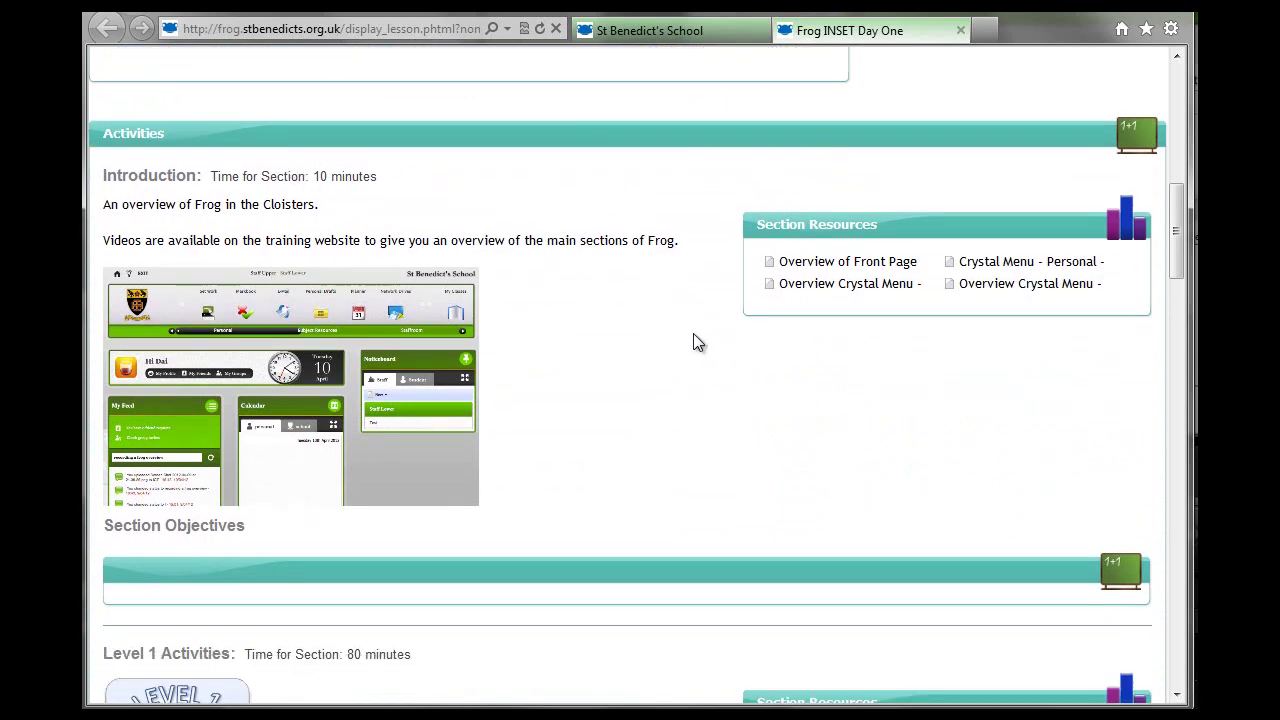
scroll(695, 342, down, 8)
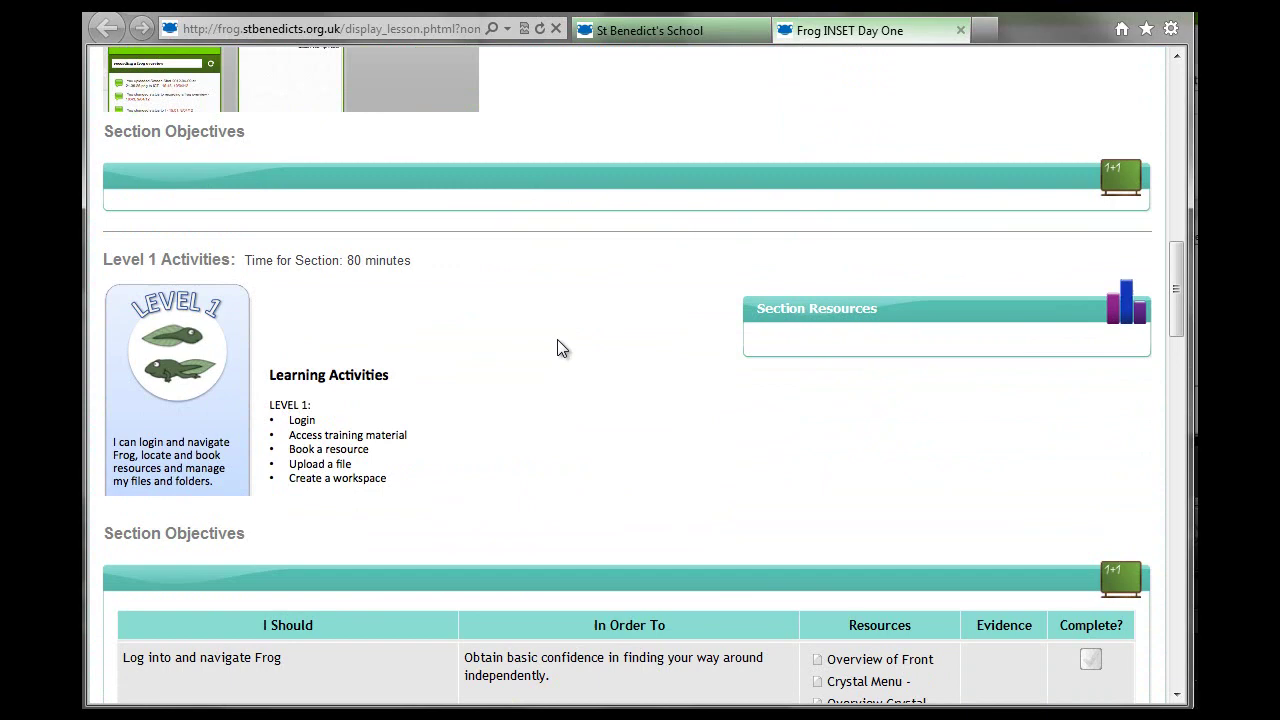
- View the Overview of Front Page resource linked in the Level 1 objectives table and return to the lesson
scroll(465, 355, down, 4)
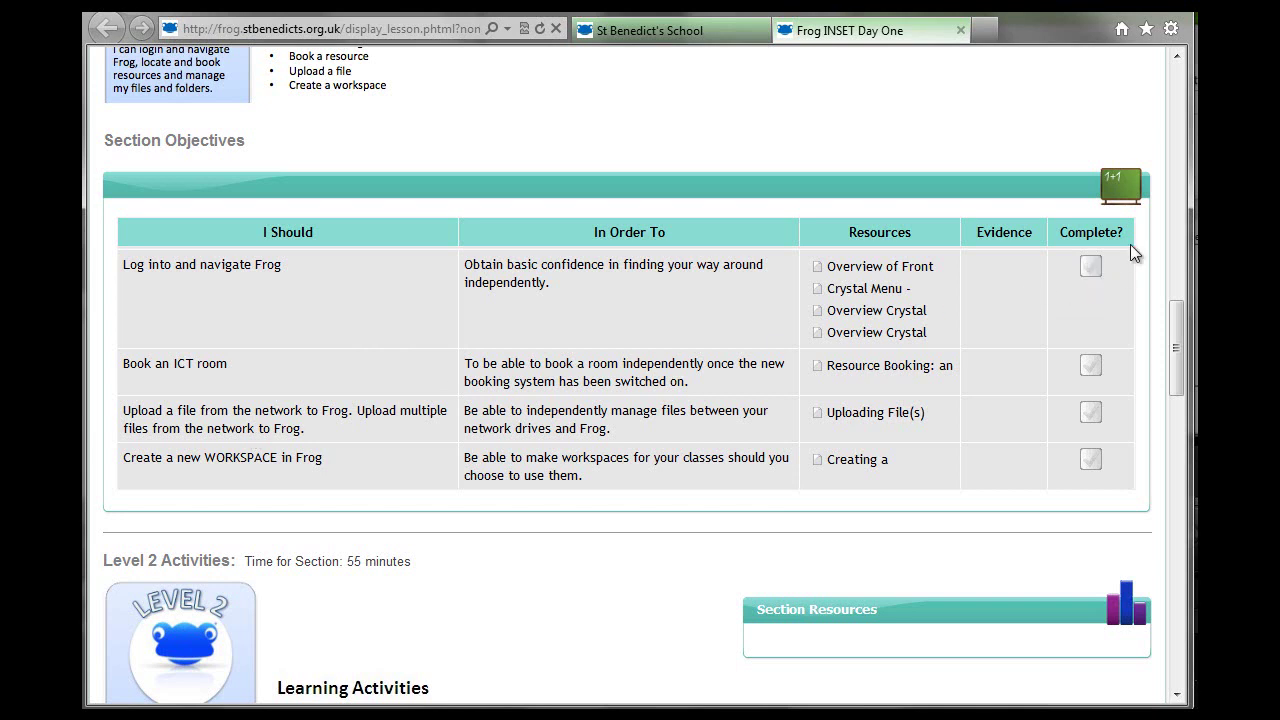
click(858, 266)
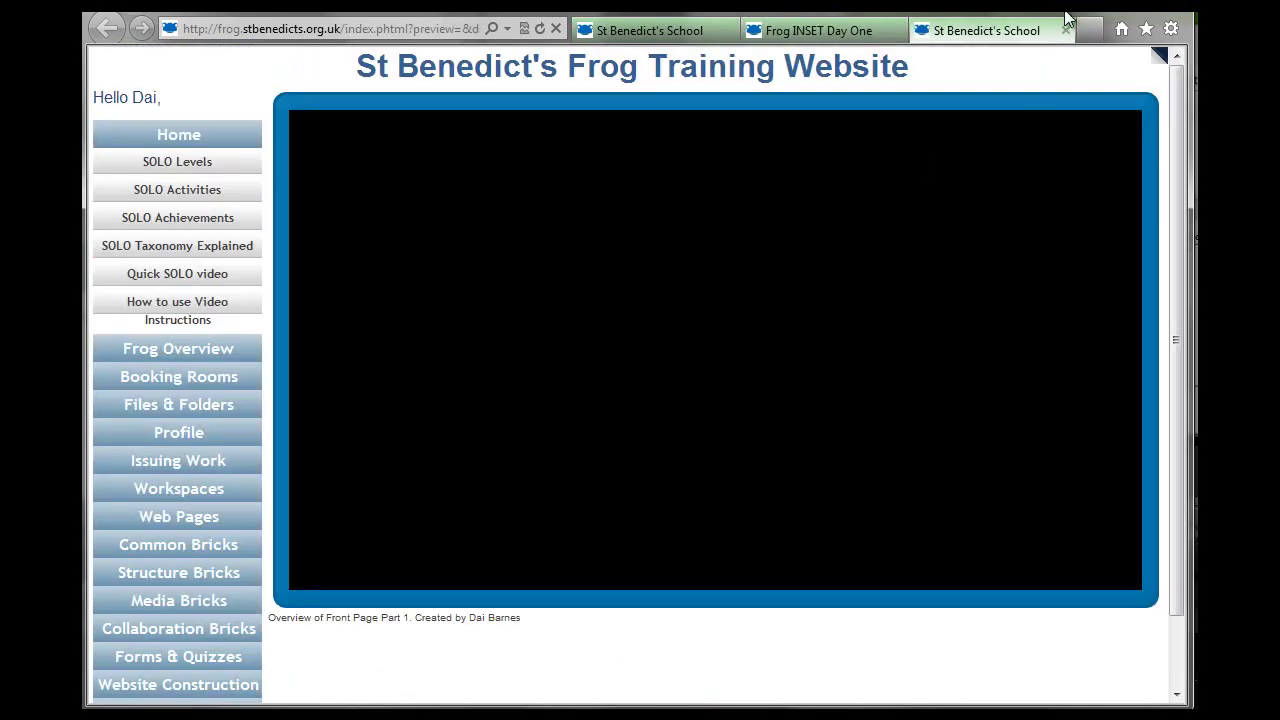
click(1065, 30)
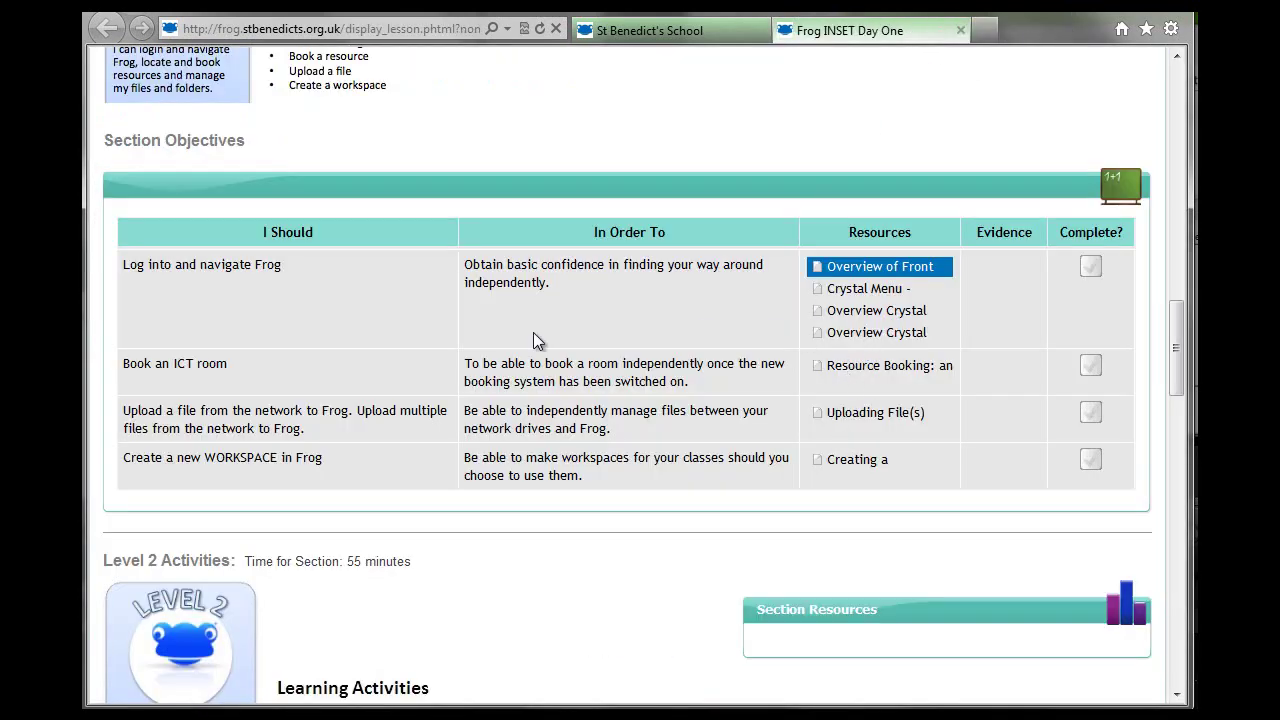
- Examine the Level 2 Activities section, including its learning activities and section objectives table
scroll(433, 428, down, 4)
scroll(564, 379, up, 1)
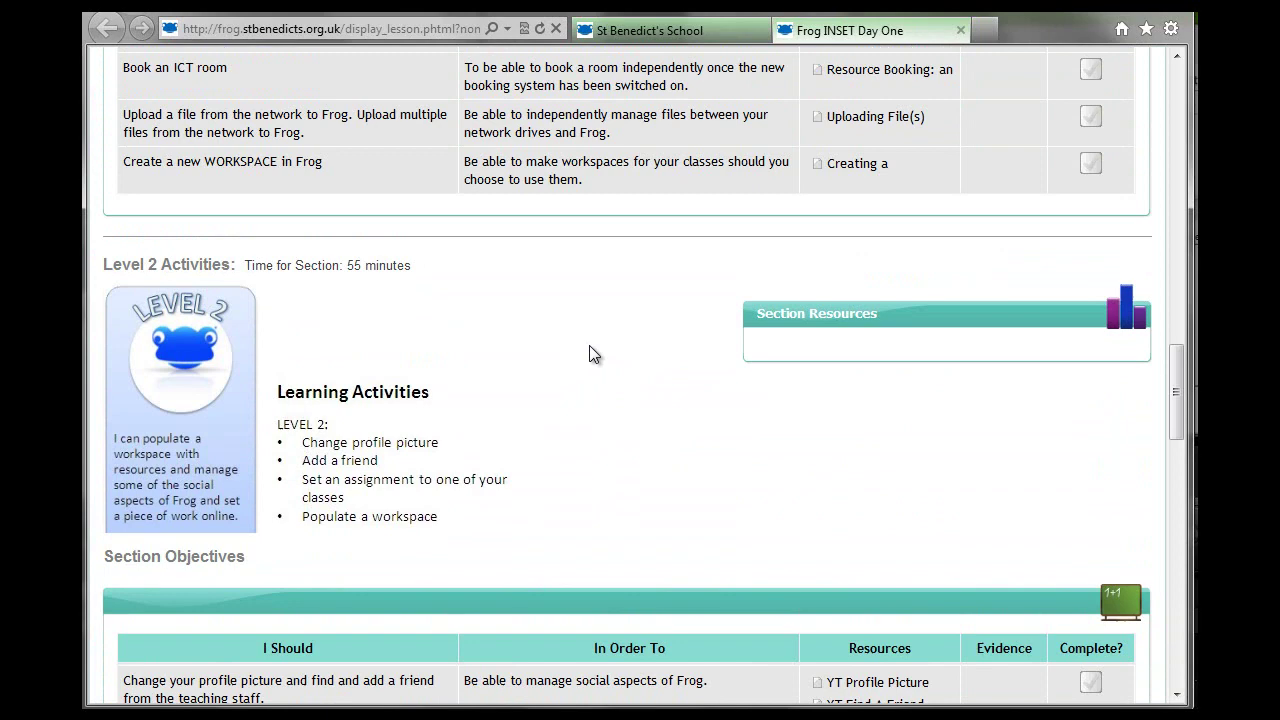
scroll(589, 345, down, 2)
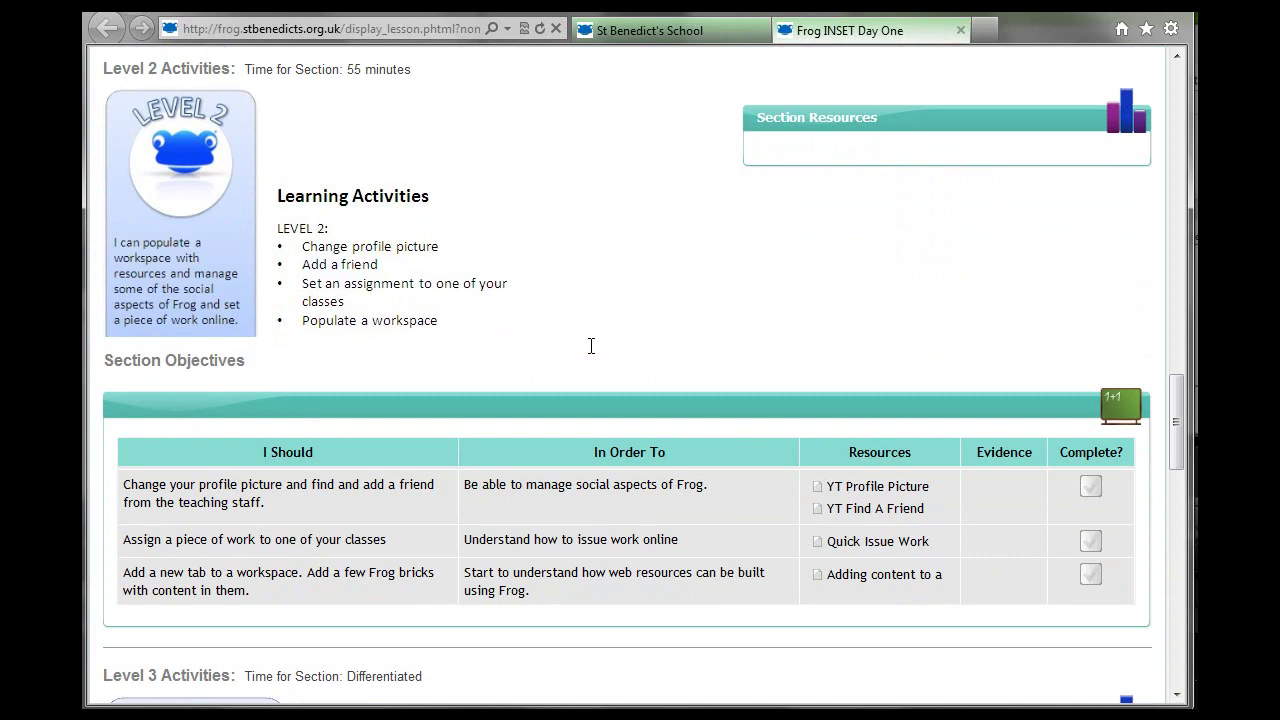
scroll(591, 346, down, 2)
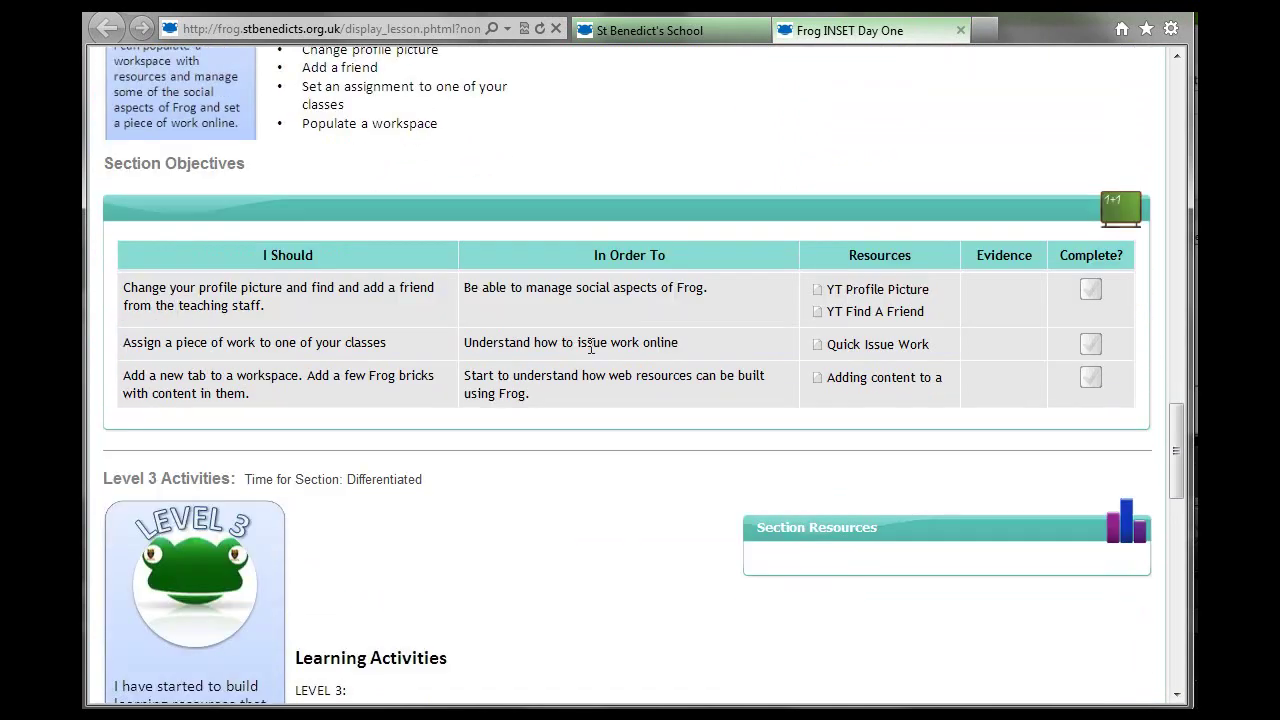
scroll(589, 345, up, 3)
scroll(589, 345, down, 2)
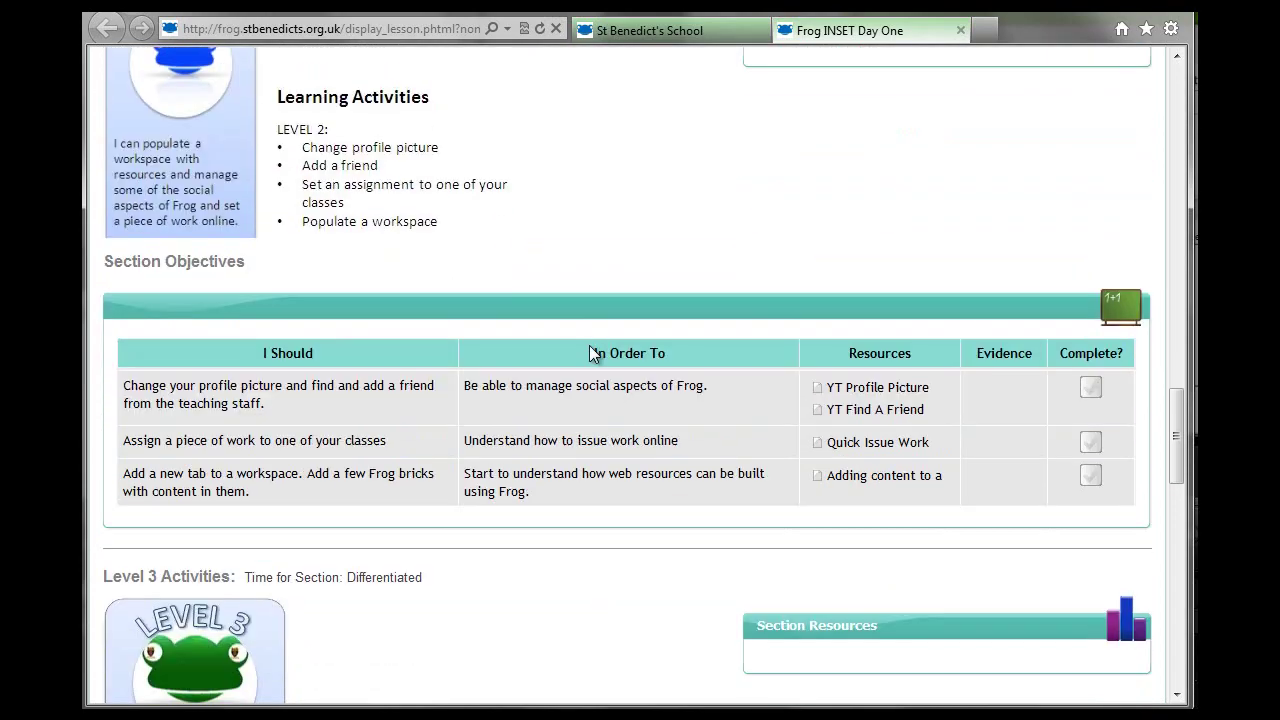
scroll(589, 345, up, 1)
scroll(589, 345, down, 2)
scroll(589, 345, up, 1)
scroll(591, 353, down, 1)
scroll(594, 318, down, 1)
scroll(594, 318, down, 1)
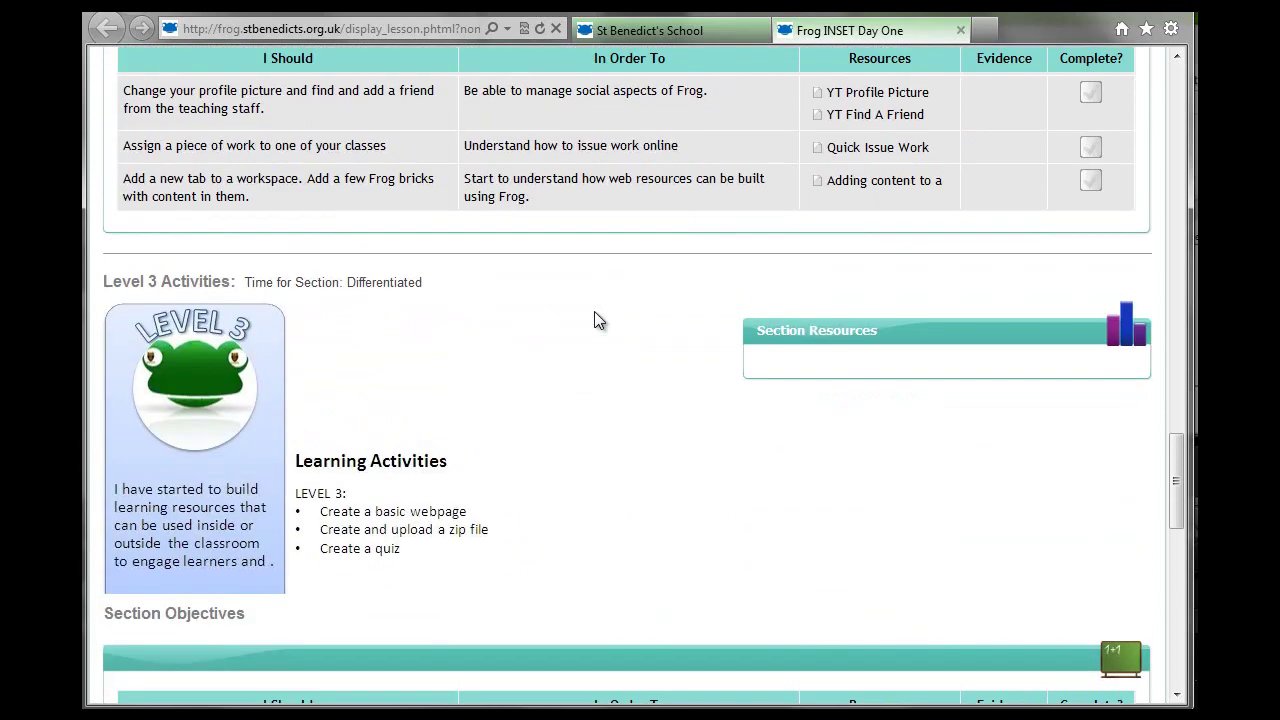
- Examine the Level 3 Activities section and its objectives table, continuing to the Feedback section
scroll(594, 318, up, 1)
scroll(594, 318, down, 2)
scroll(597, 320, down, 4)
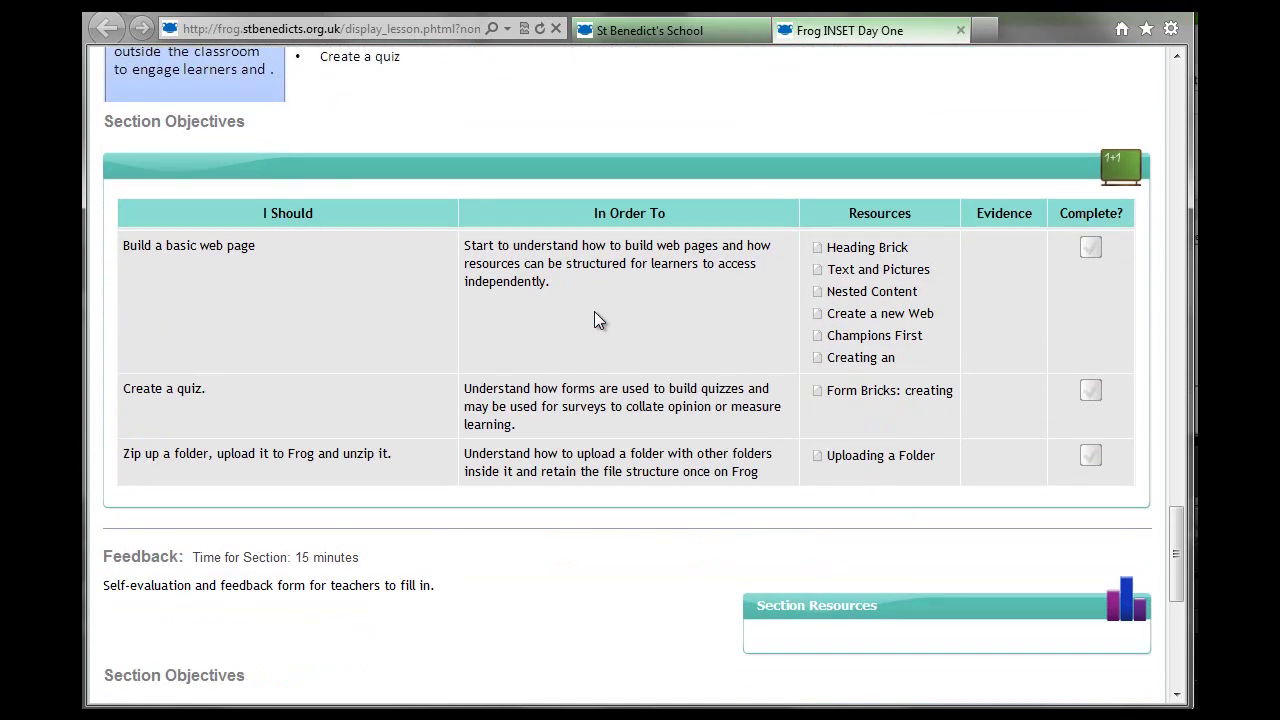
scroll(594, 318, down, 3)
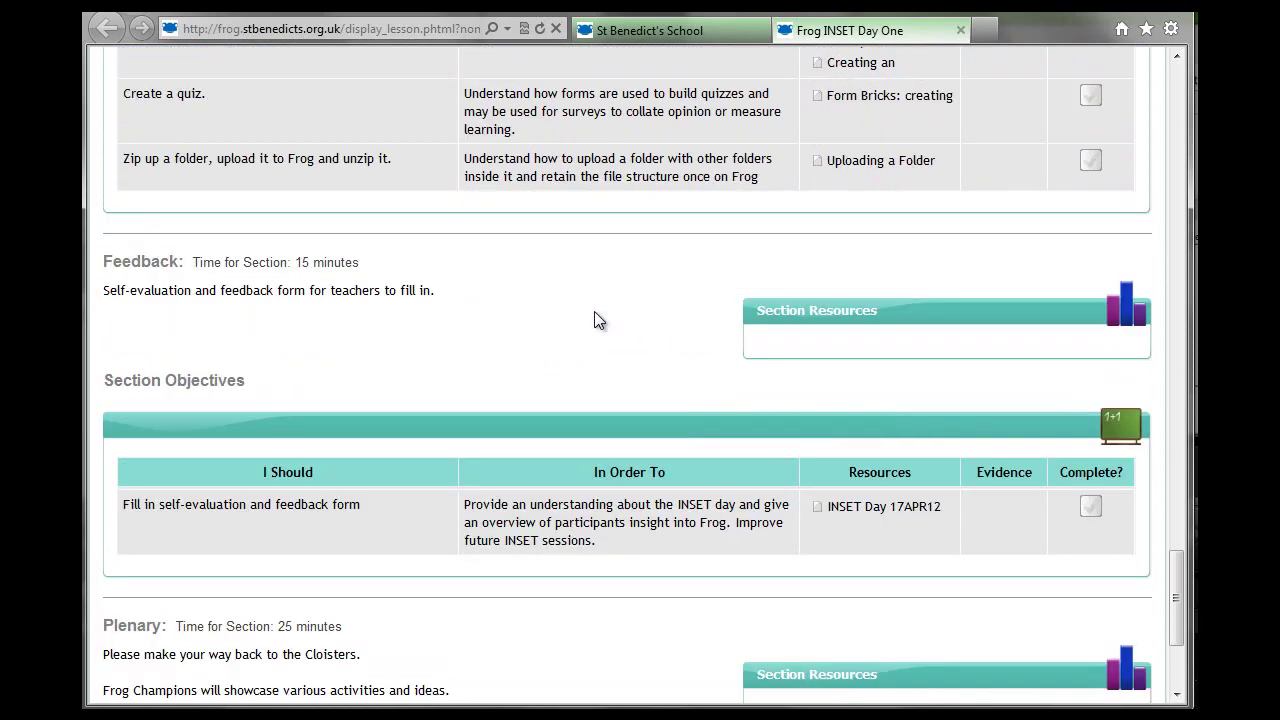
- View the INSET Day 17APR12 Evaluation Form linked in the Feedback section's objectives and return to the lesson
scroll(594, 320, down, 1)
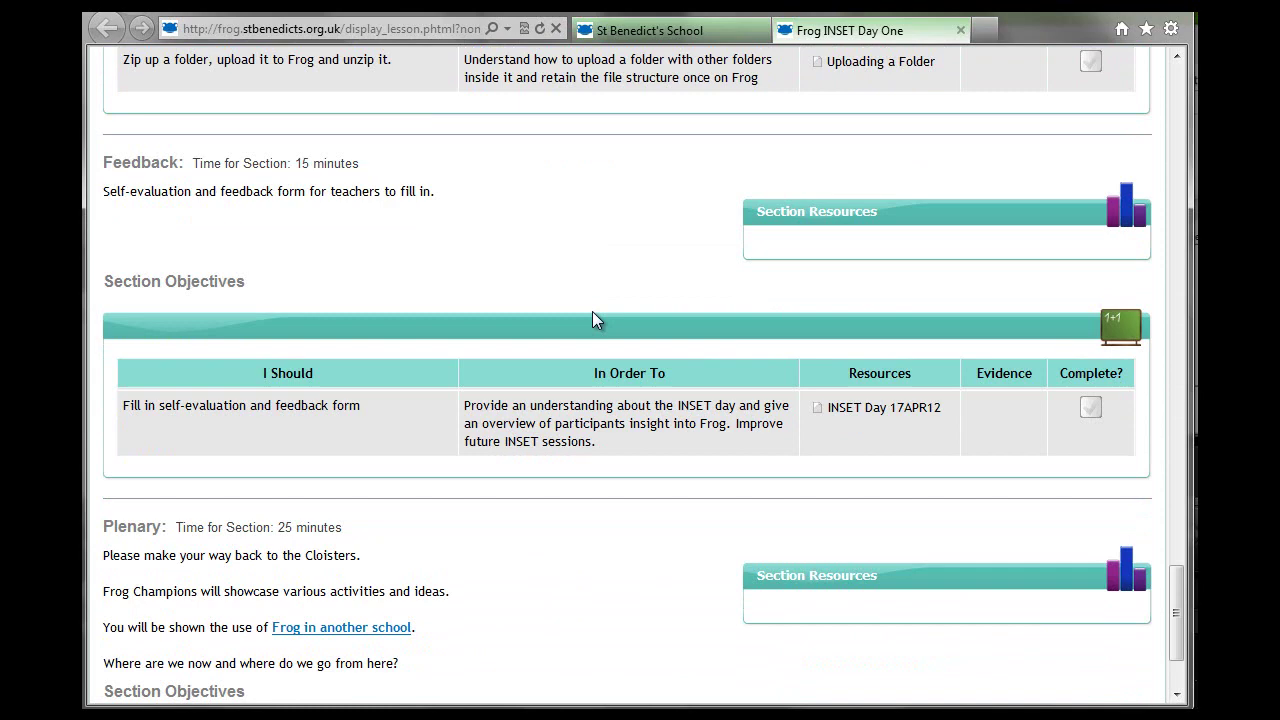
scroll(592, 311, down, 1)
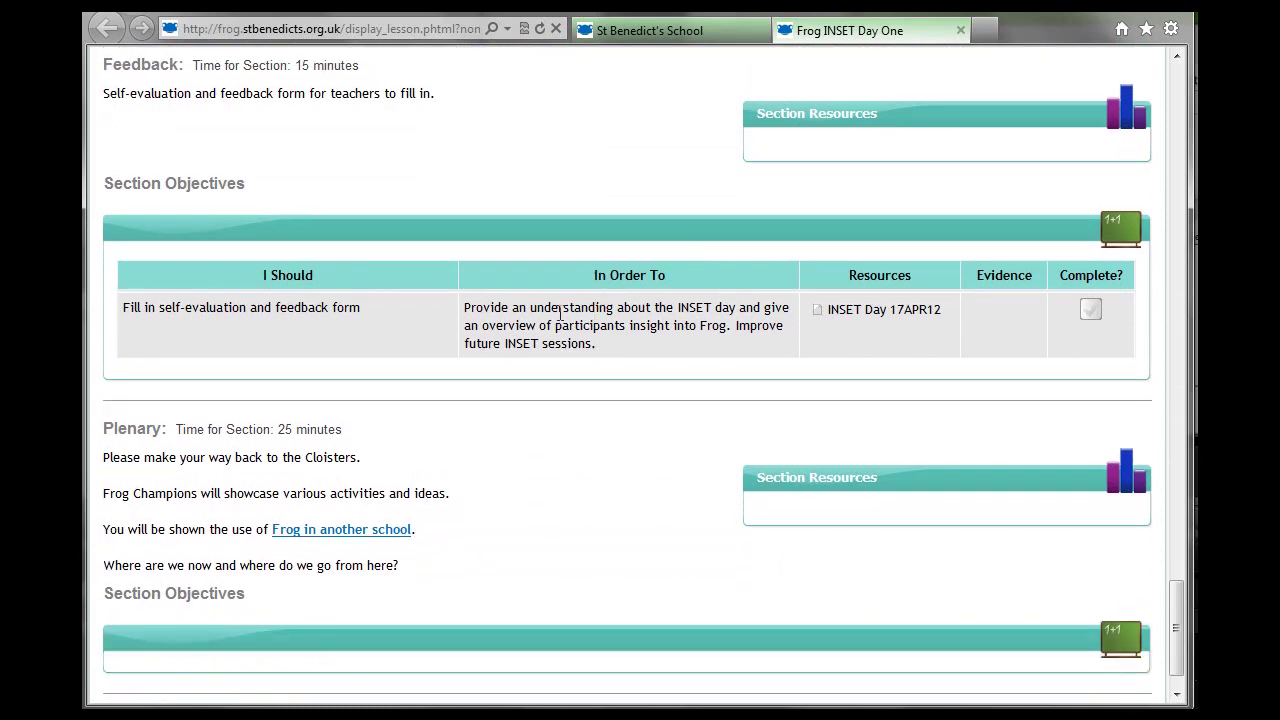
click(882, 309)
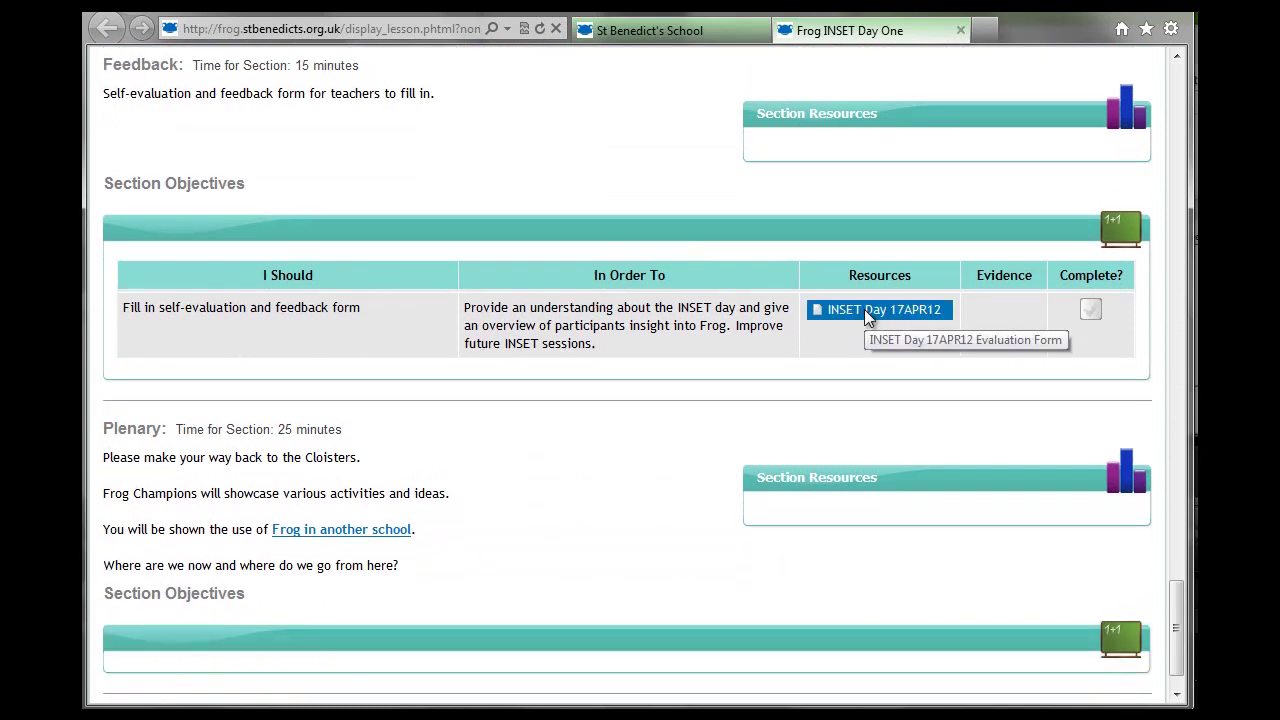
click(1065, 30)
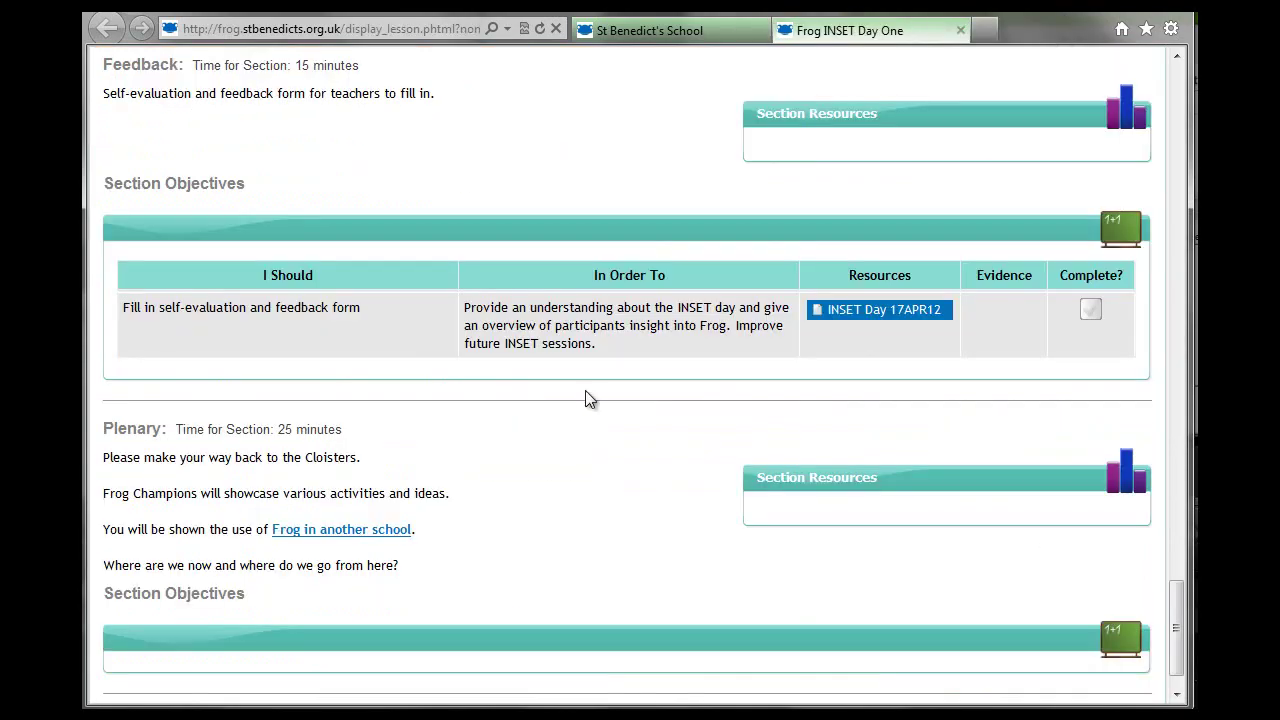
- Go back to the beginning of the lesson and close it to return to the INSET April 2012 folder
scroll(510, 482, up, 1)
scroll(510, 482, up, 8)
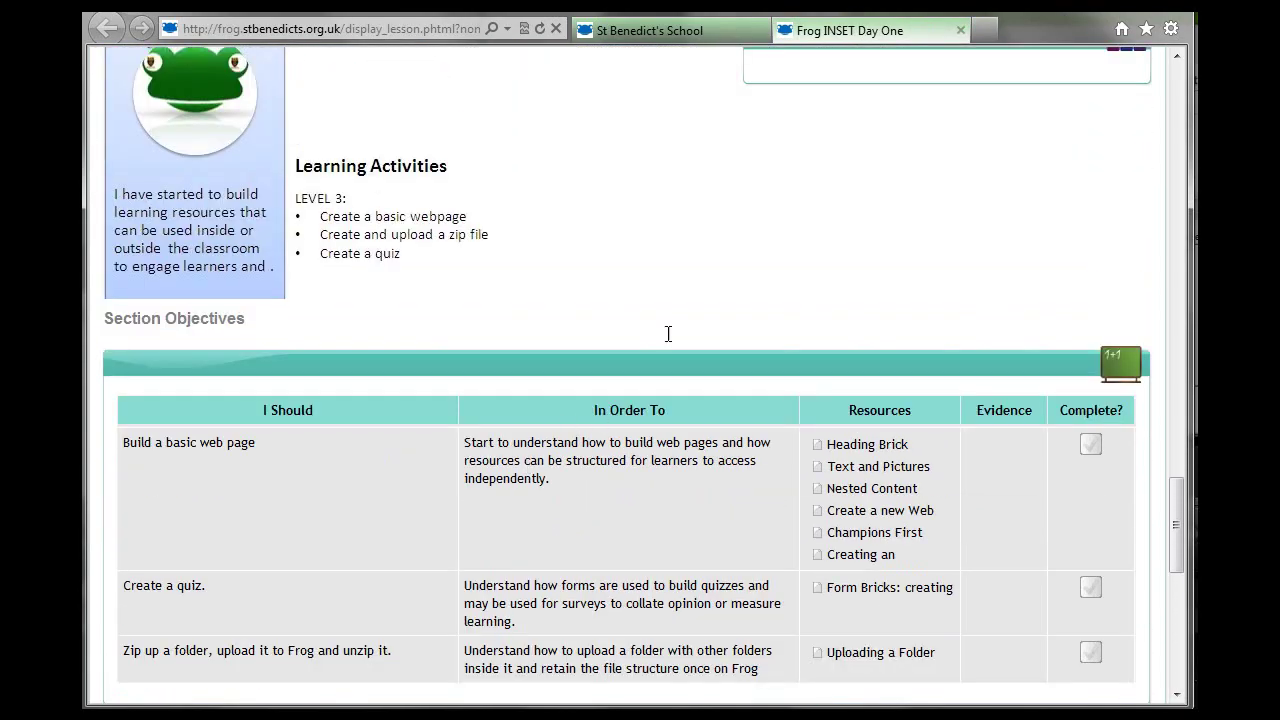
scroll(668, 333, up, 15)
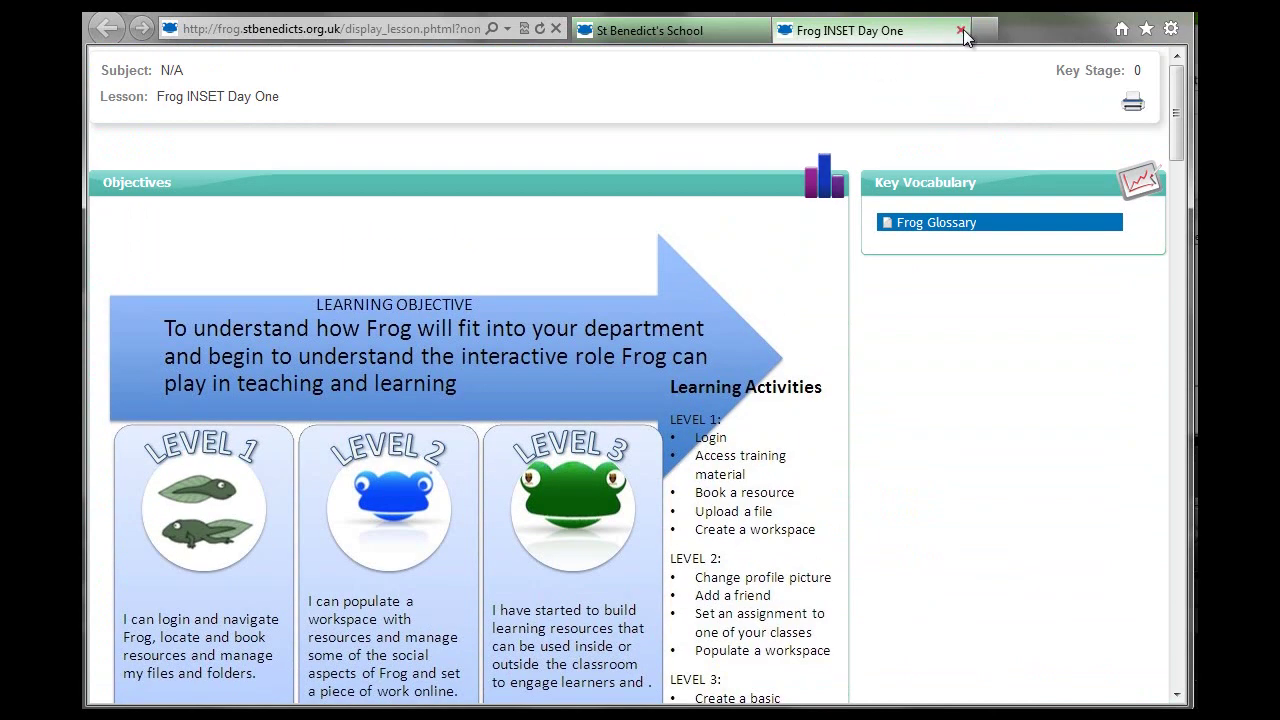
click(961, 31)
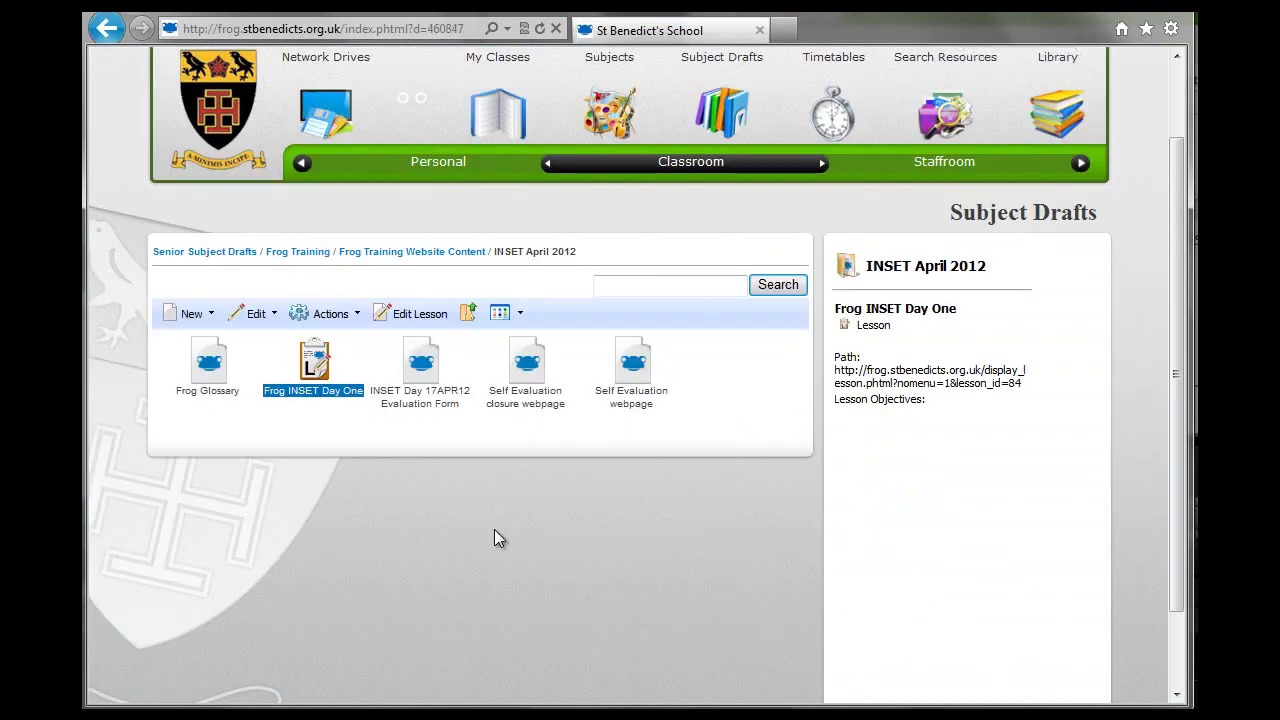
- Open the Frog INSET Day One lesson for editing, acknowledge the assigned-lesson warning, and view its lesson objectives
click(418, 314)
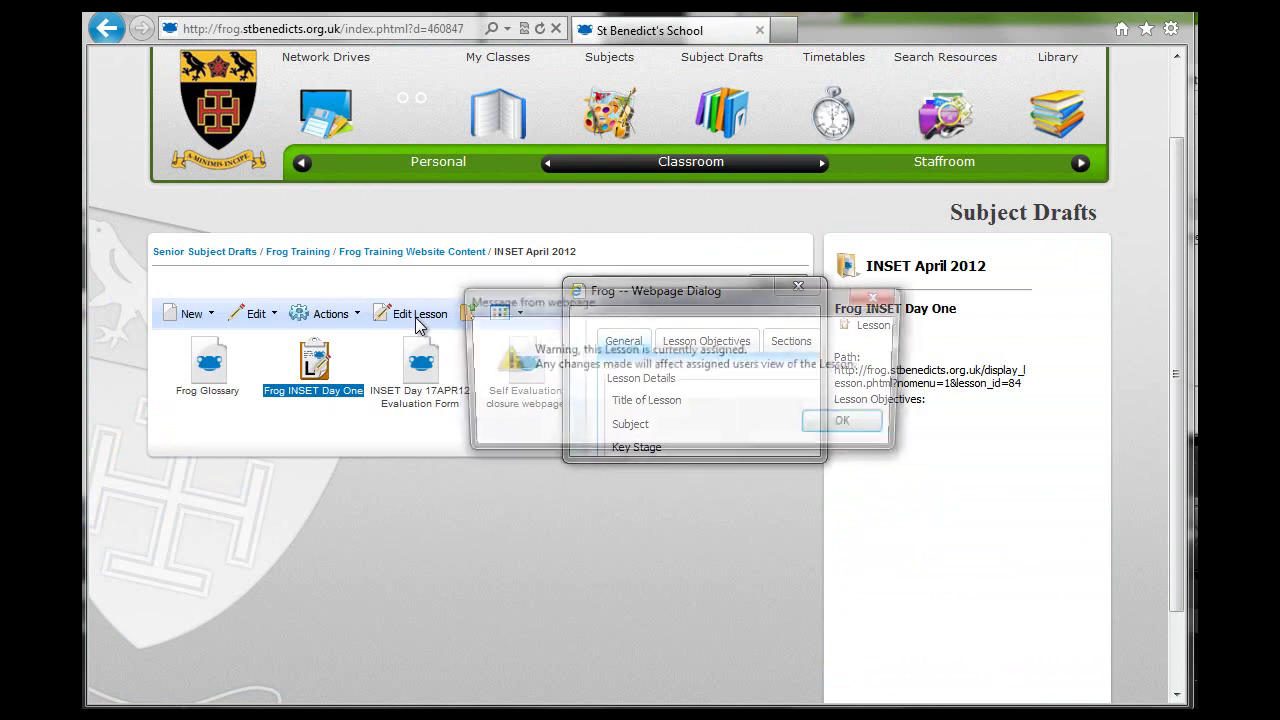
click(851, 424)
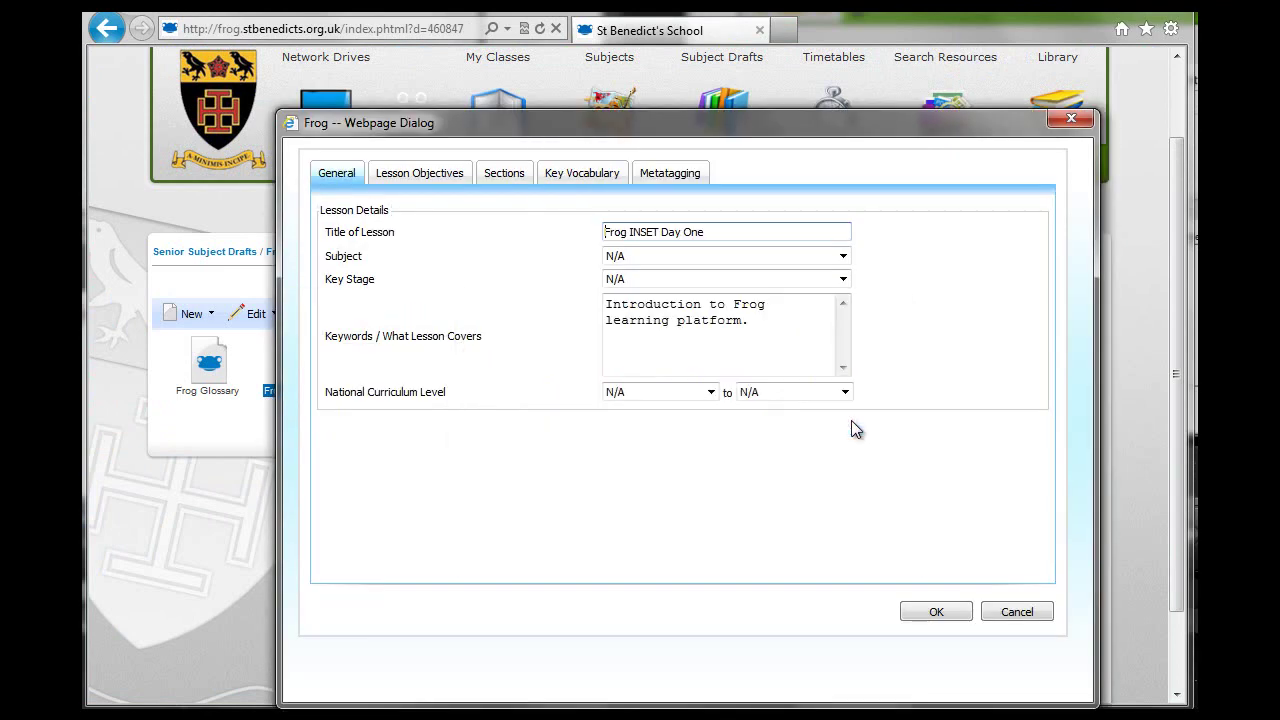
click(423, 177)
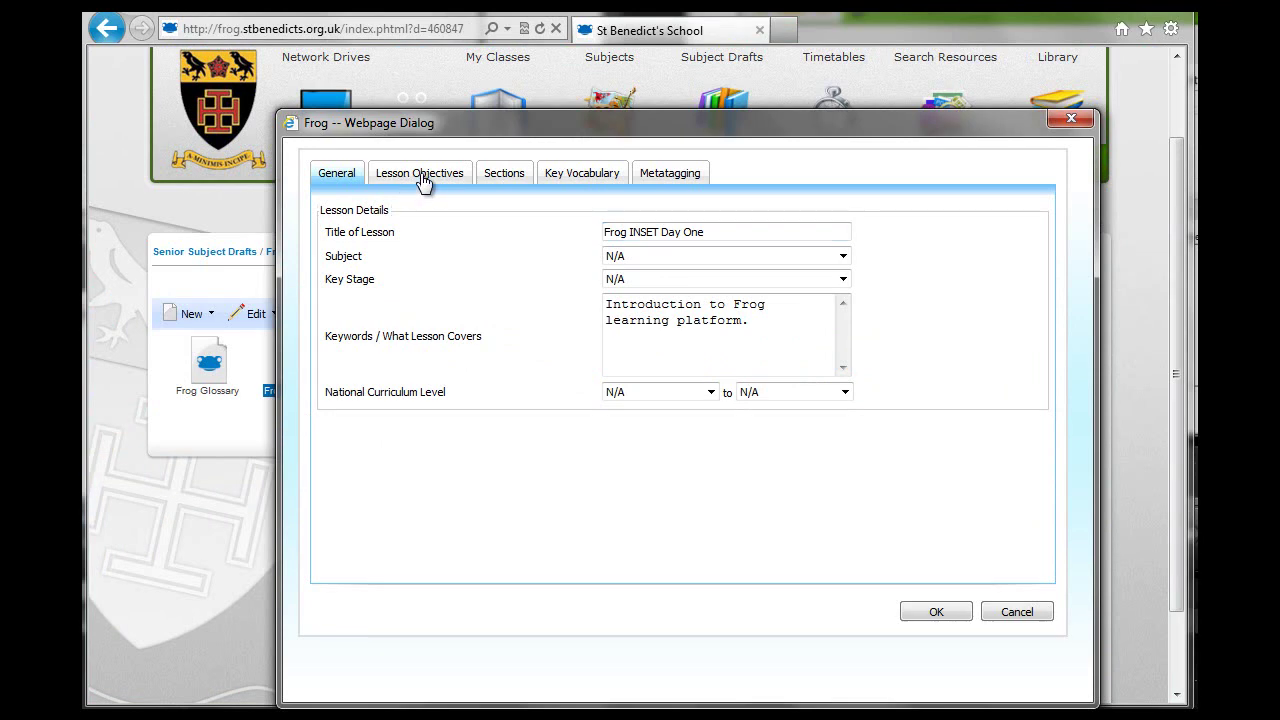
scroll(607, 367, down, 6)
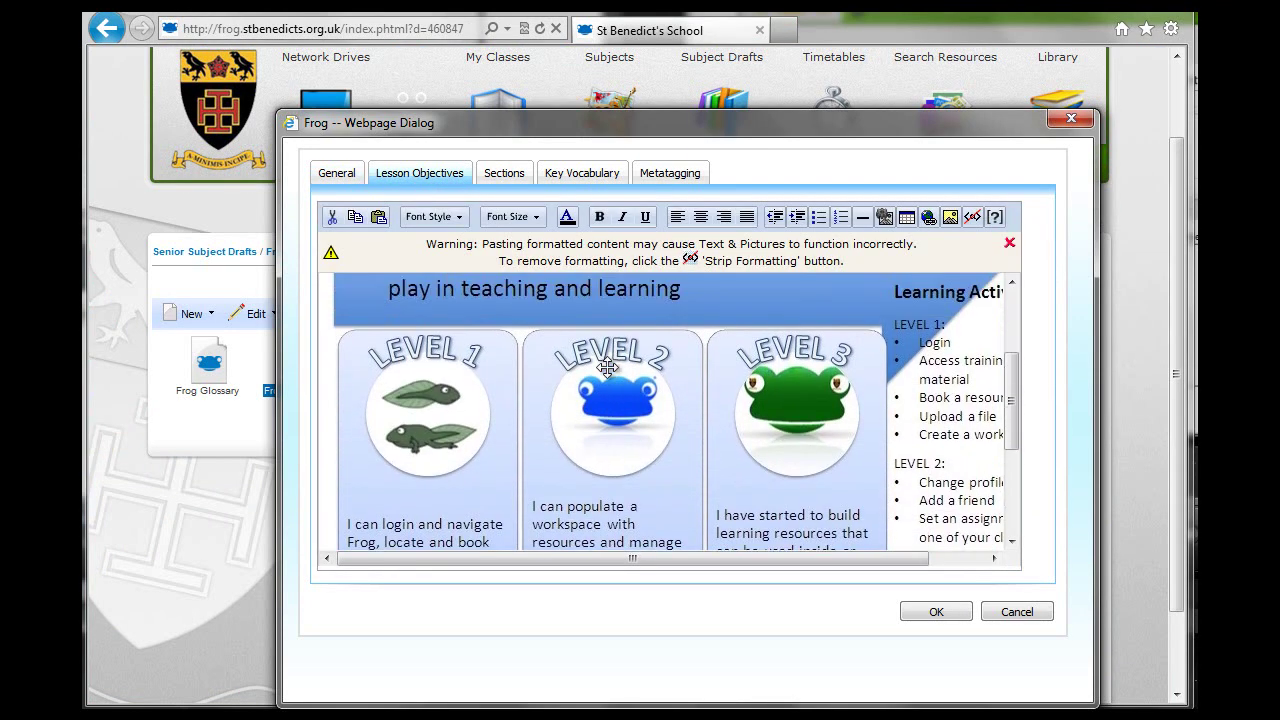
scroll(607, 367, up, 6)
- Open the lesson's Level 3 Activities section for editing and view its section content
click(506, 174)
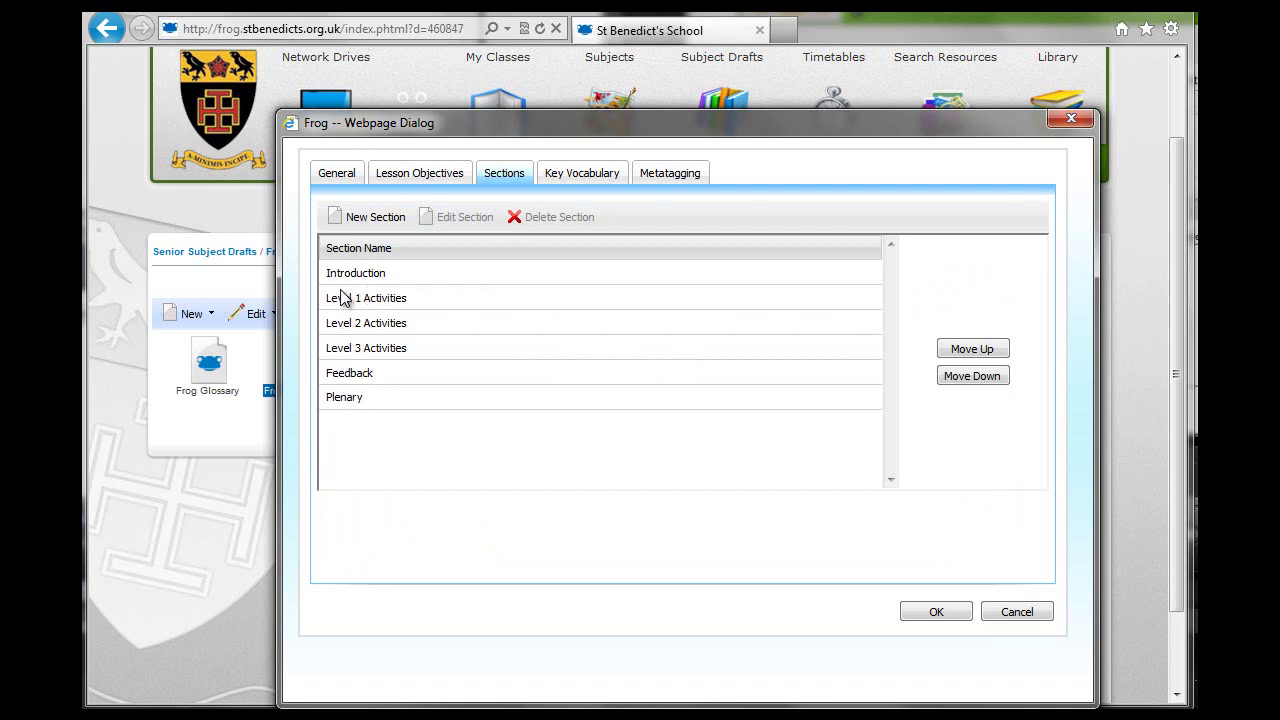
click(385, 350)
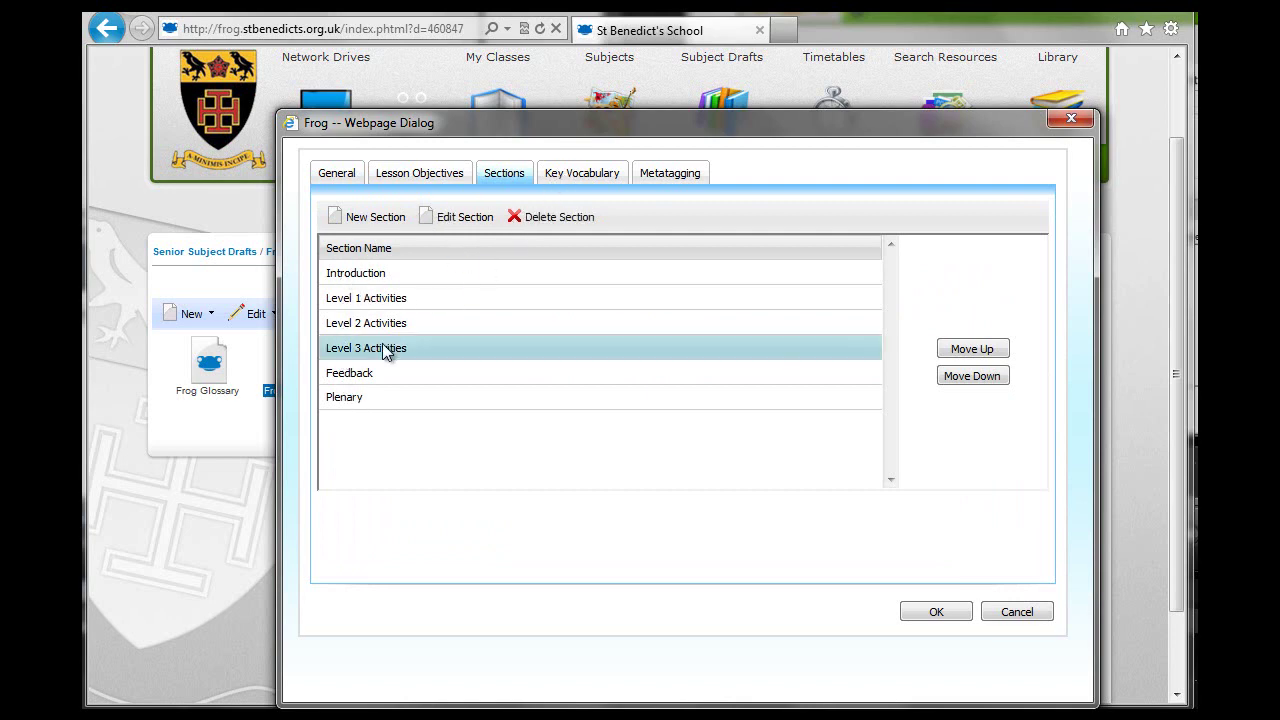
click(451, 218)
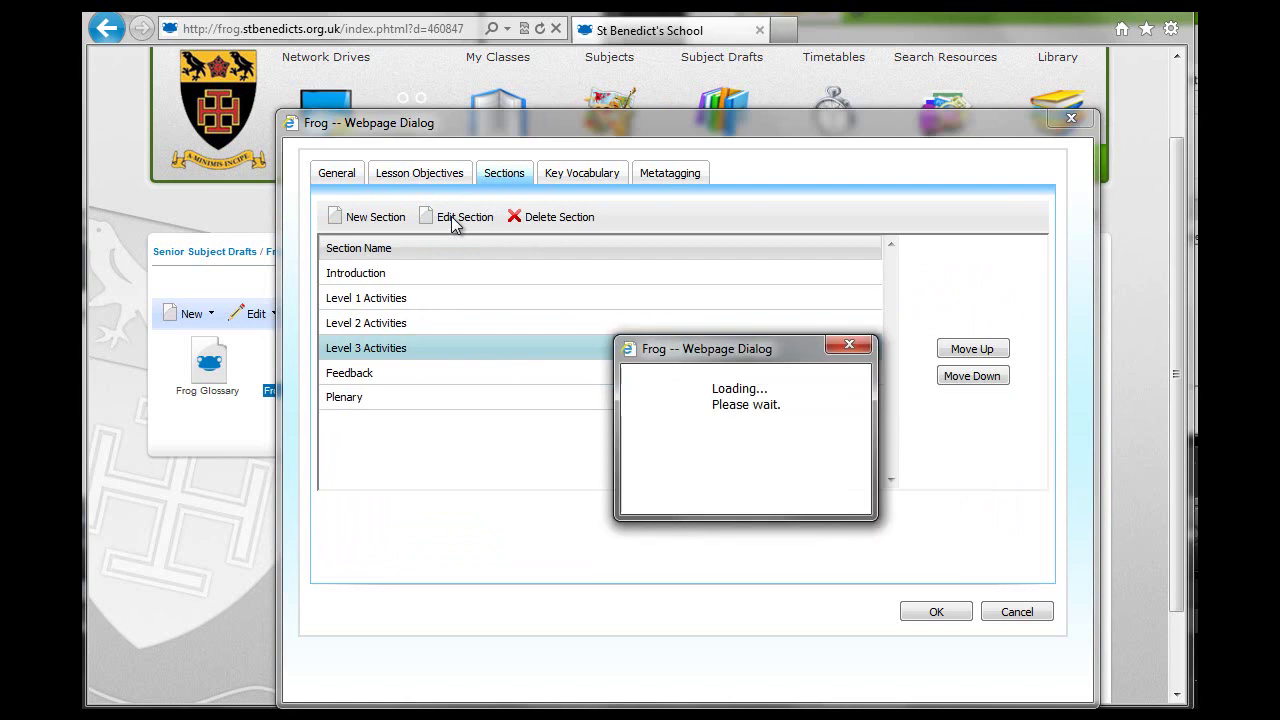
scroll(703, 457, down, 2)
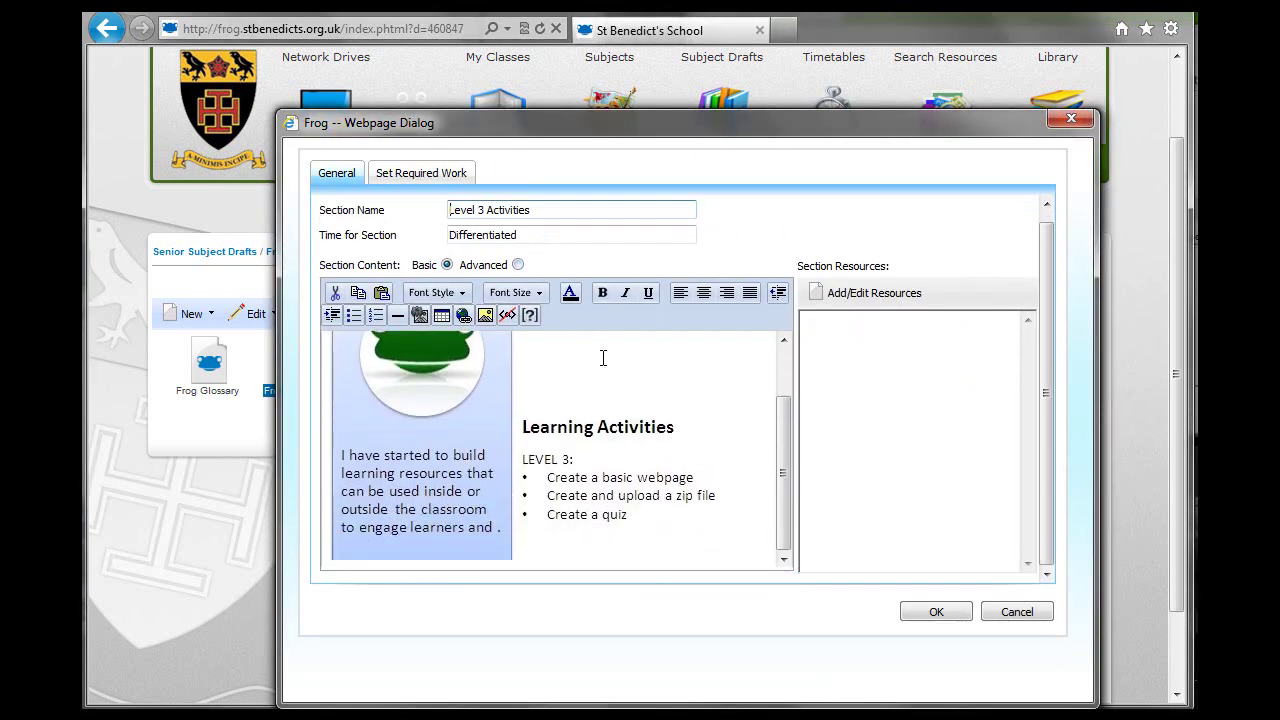
- Review the section's three required work items, and close both the section and the lesson by accepting them
click(421, 173)
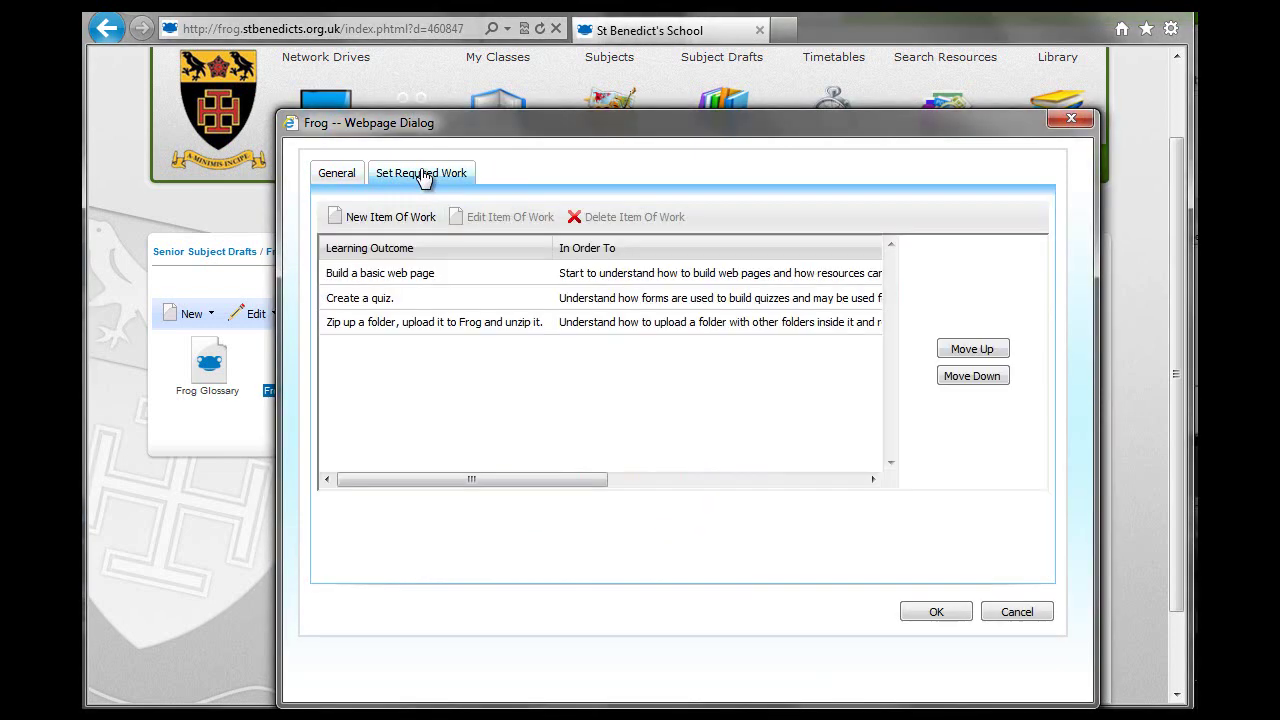
click(366, 275)
click(381, 300)
click(400, 322)
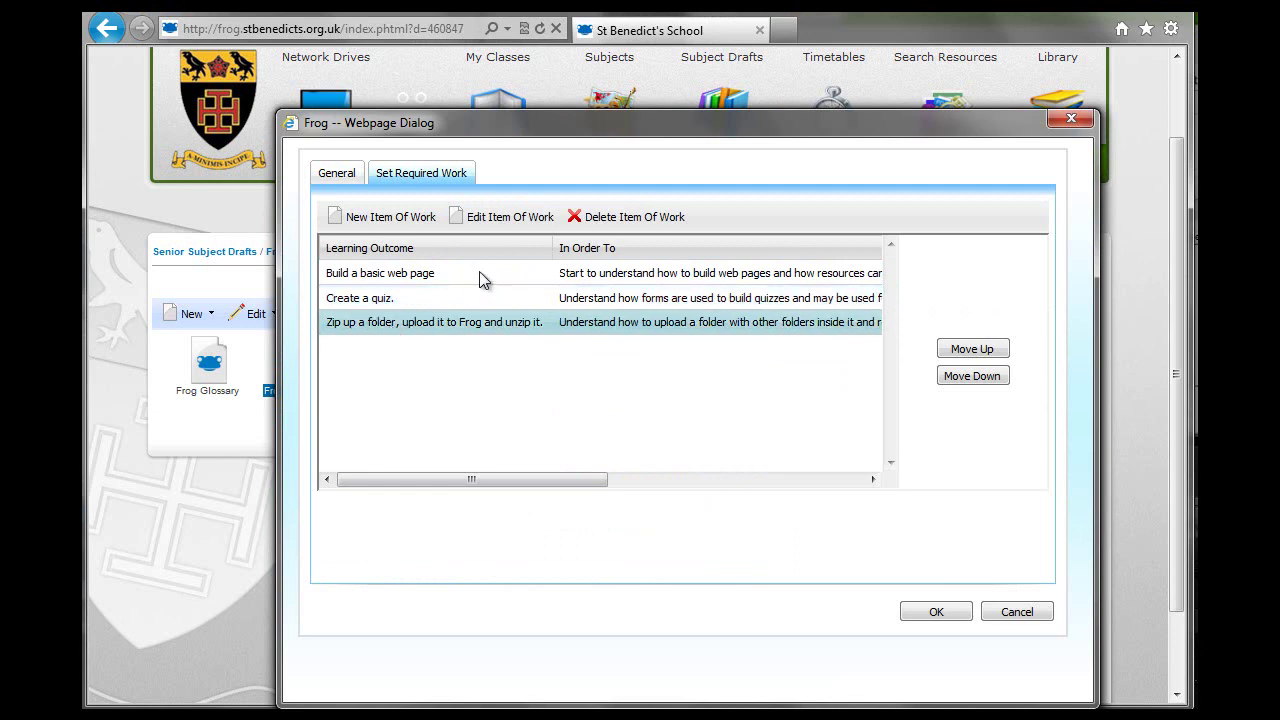
click(354, 180)
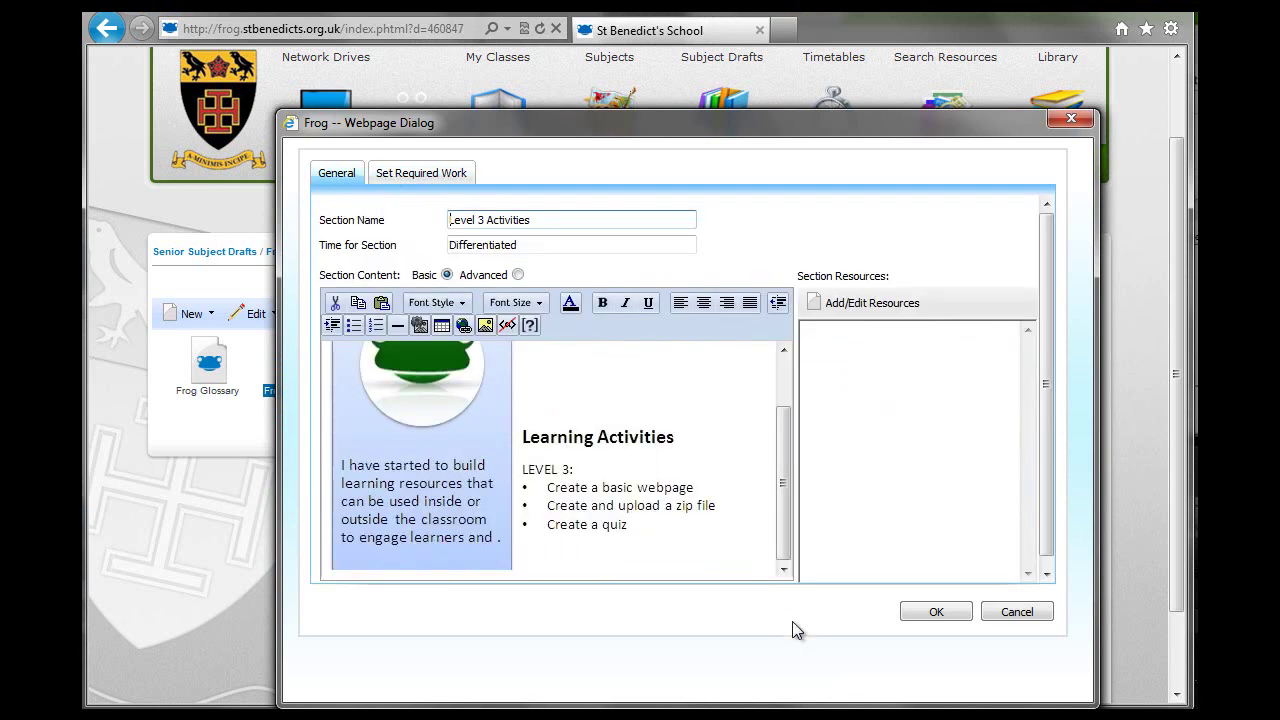
click(936, 612)
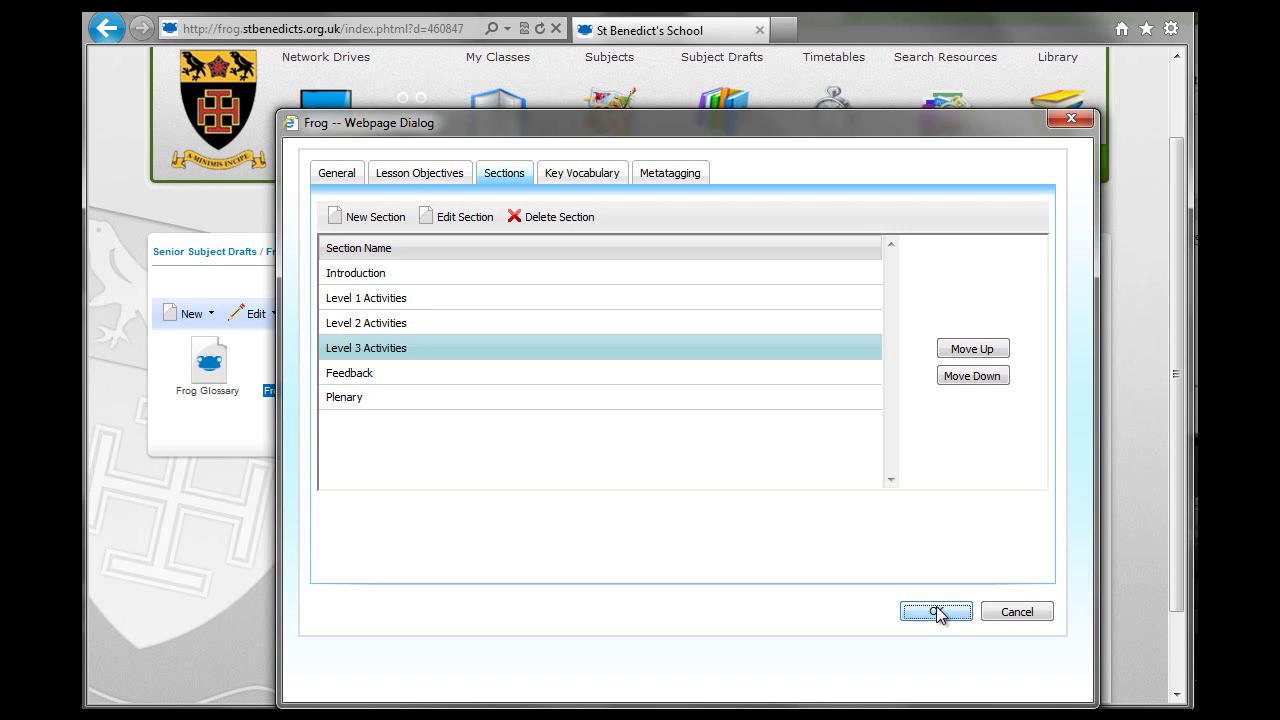
click(936, 610)
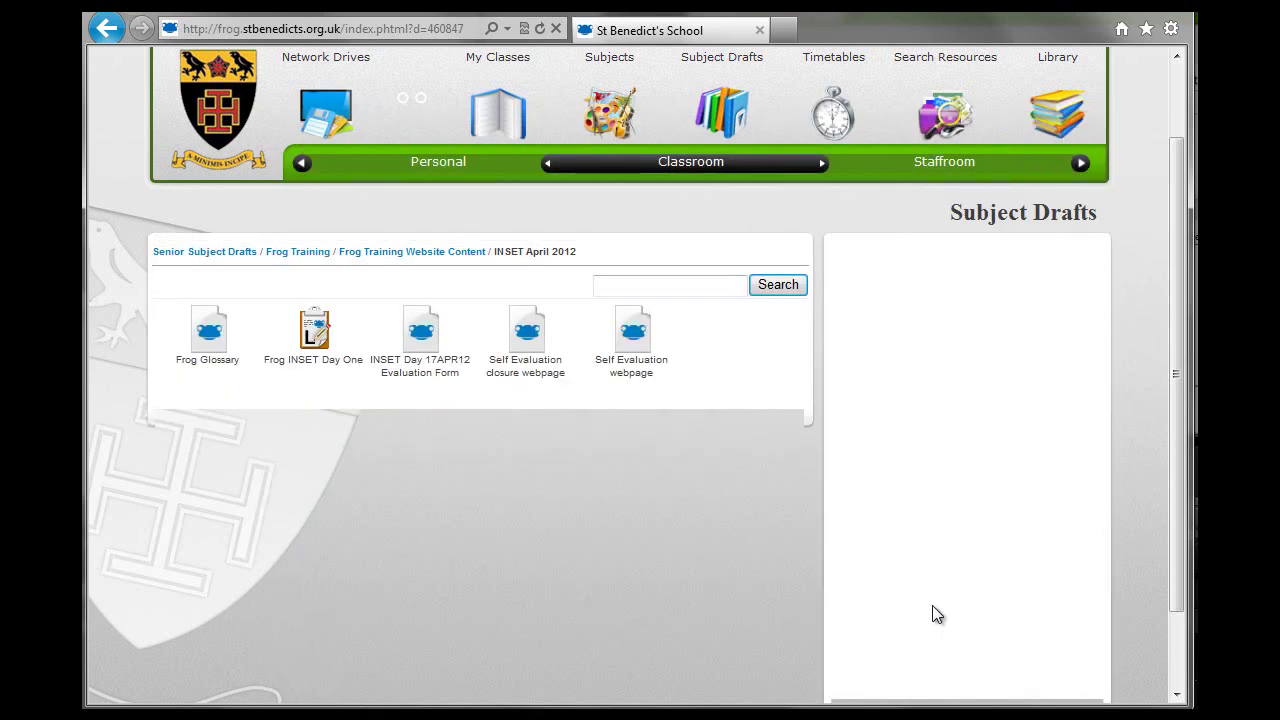